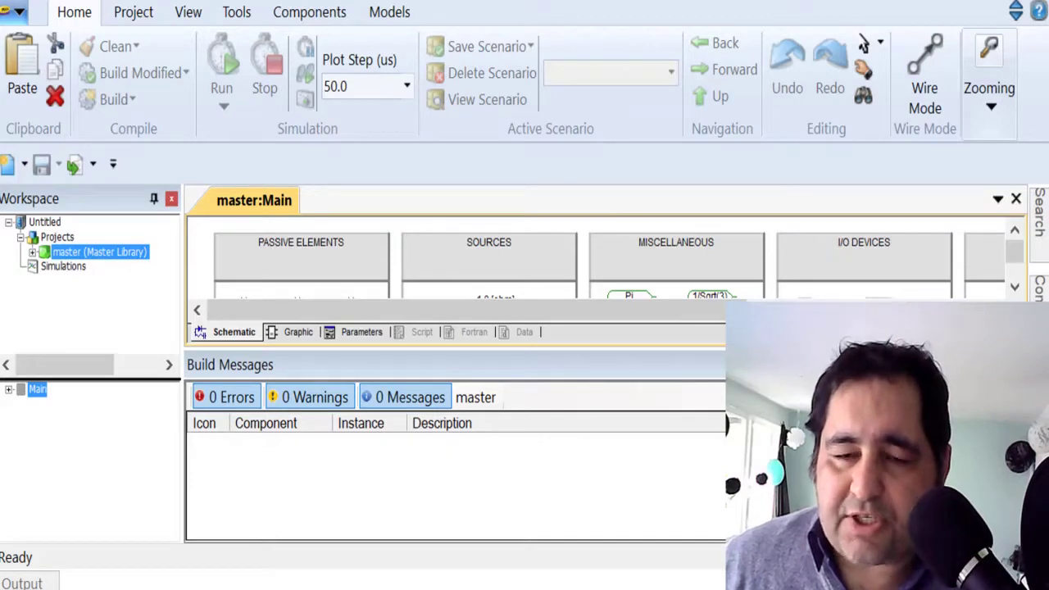
Start a new project from the New menu and name it 'Test'
{"action": "left_click", "coordinate": [24, 164]}
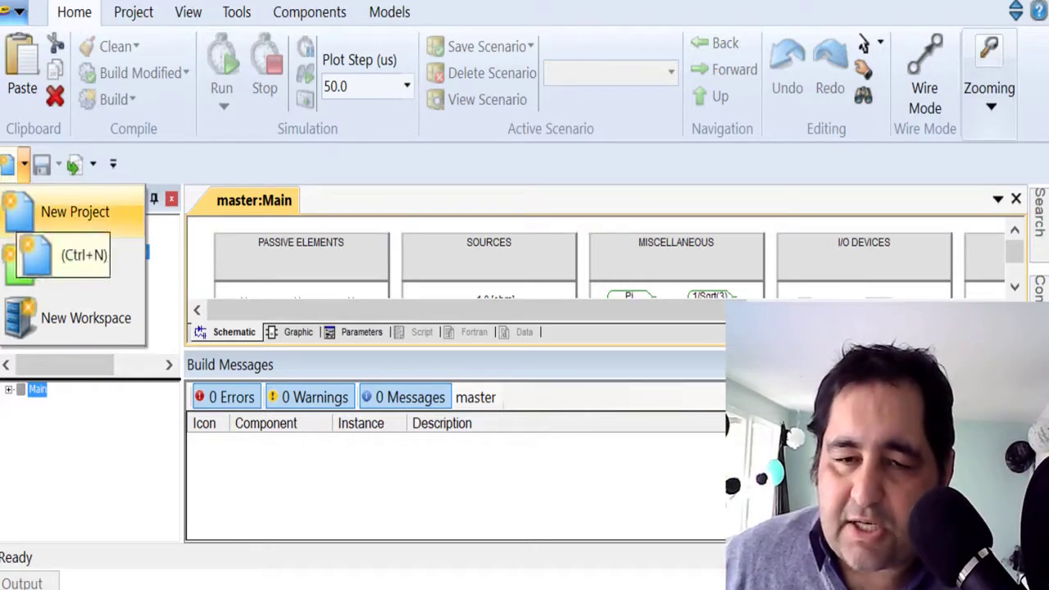
{"action": "left_click", "coordinate": [74, 211]}
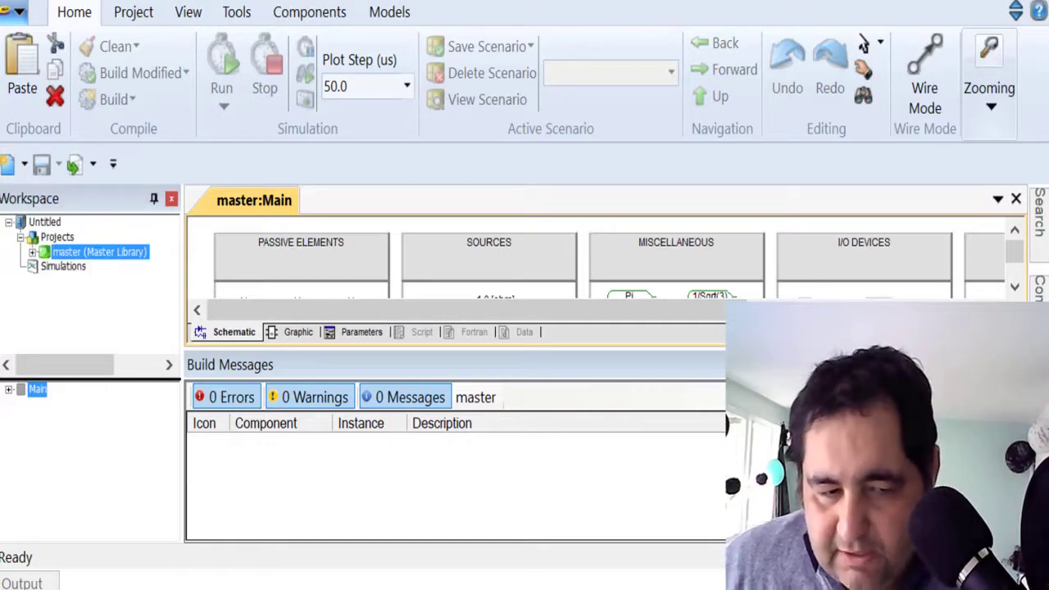
{"action": "key", "text": "ctrl+n"}
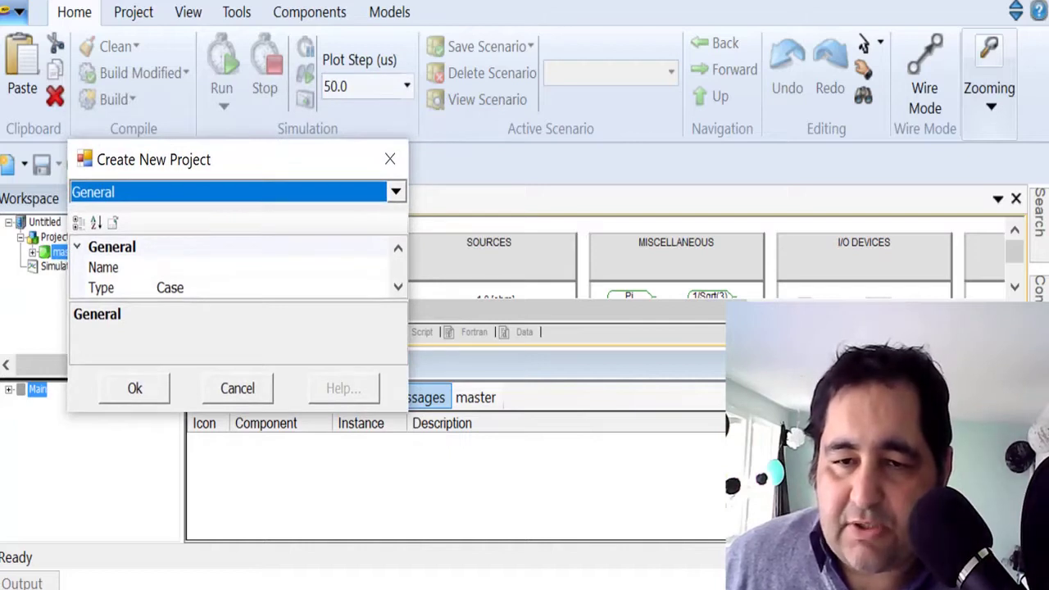
{"action": "left_click", "coordinate": [103, 267]}
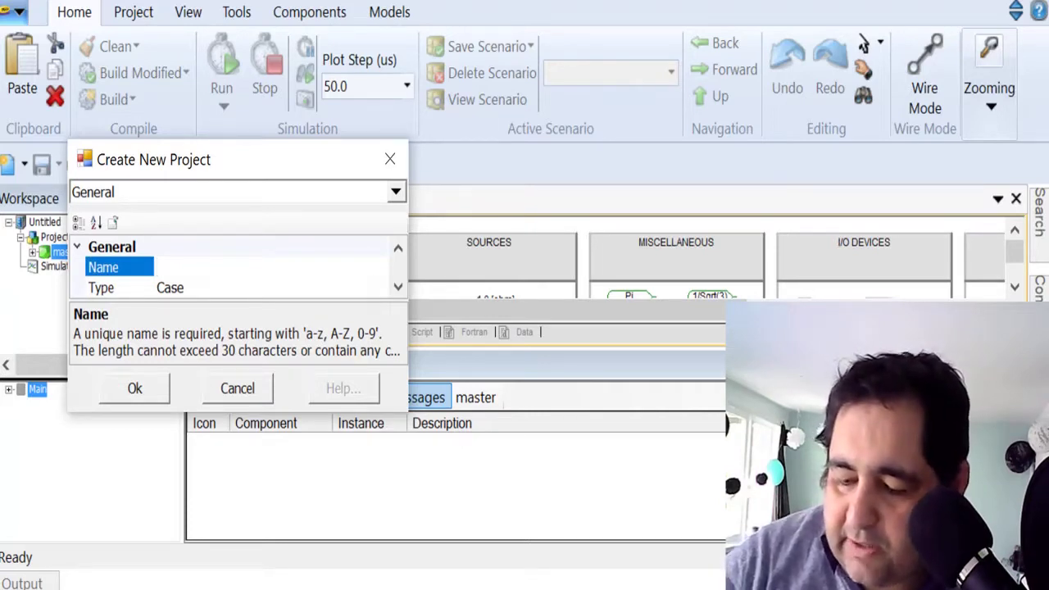
{"action": "type", "text": "Test"}
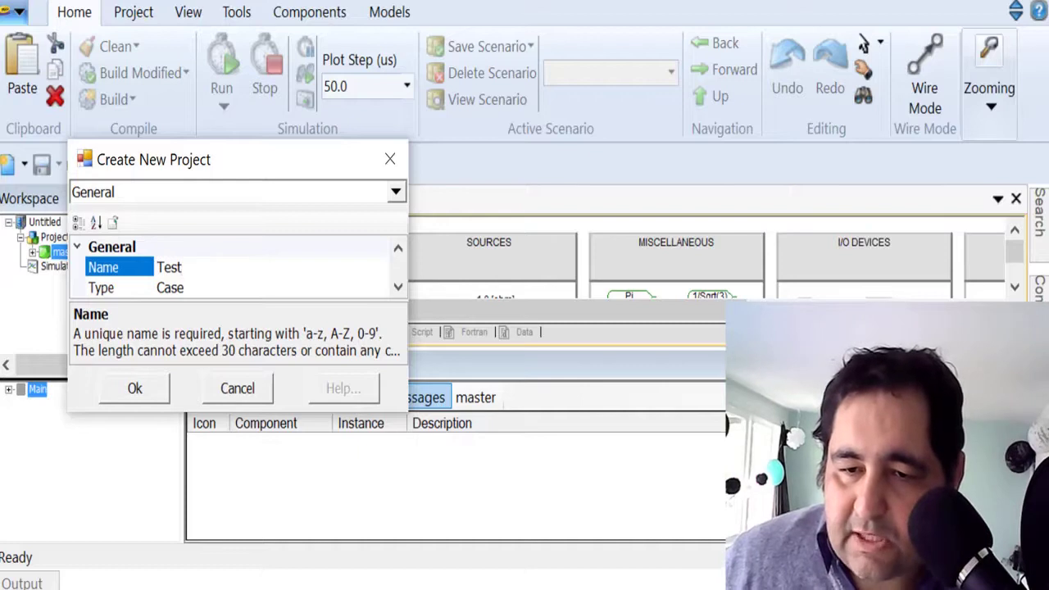
{"action": "key", "text": "Return"}
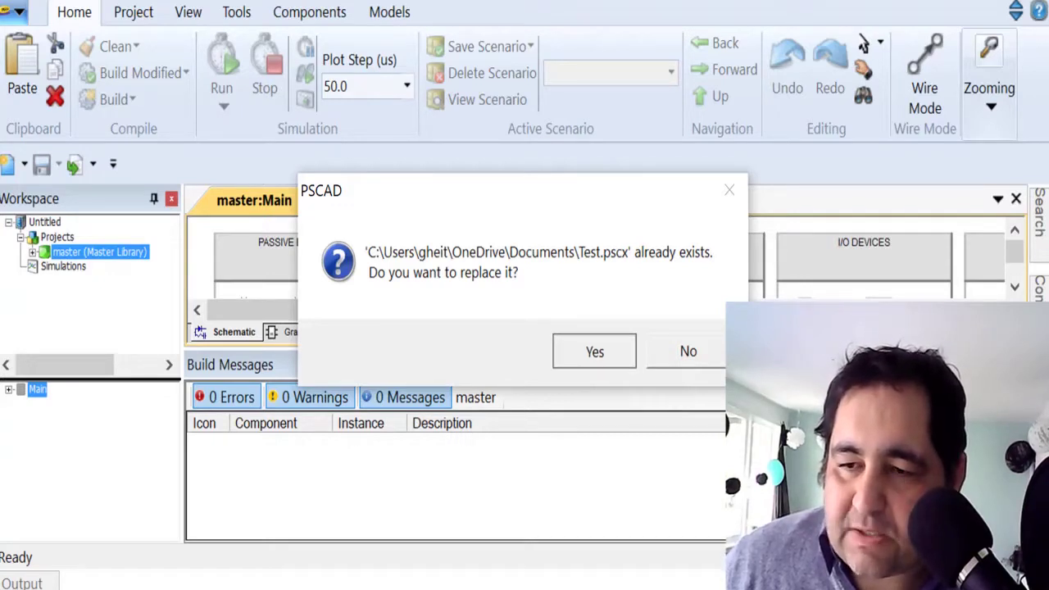
Confirm replacing the existing Test.pscx, then show the master library palette
{"action": "key", "text": "Return"}
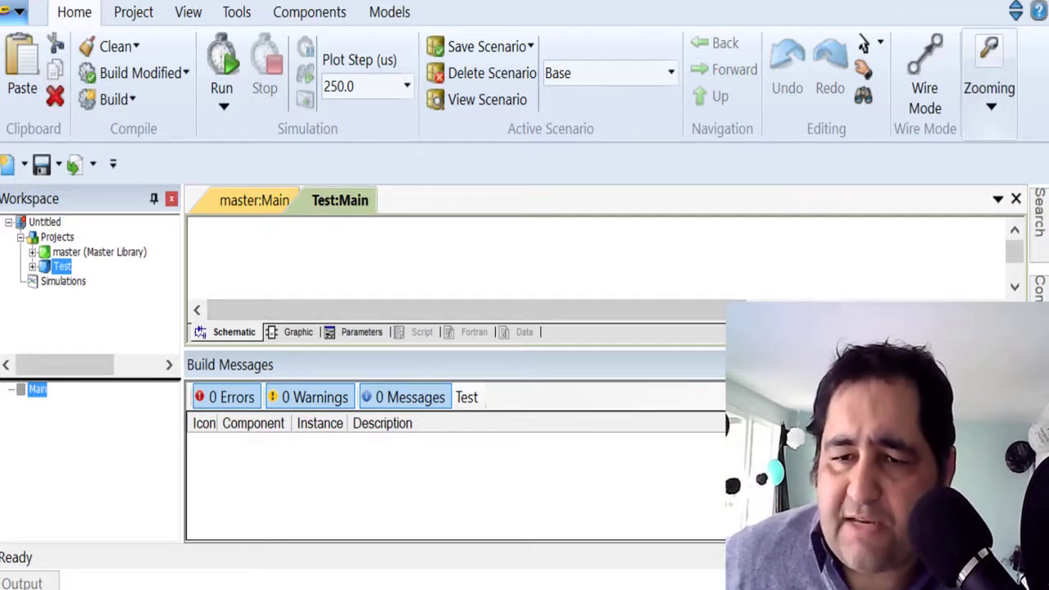
{"action": "left_click", "coordinate": [100, 252]}
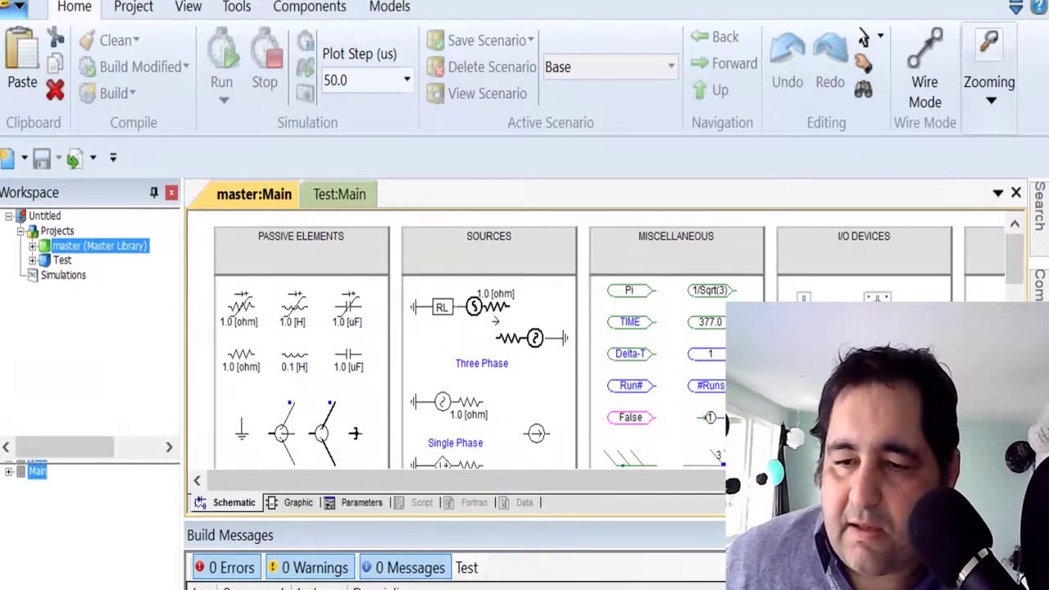
{"action": "left_click", "coordinate": [348, 305]}
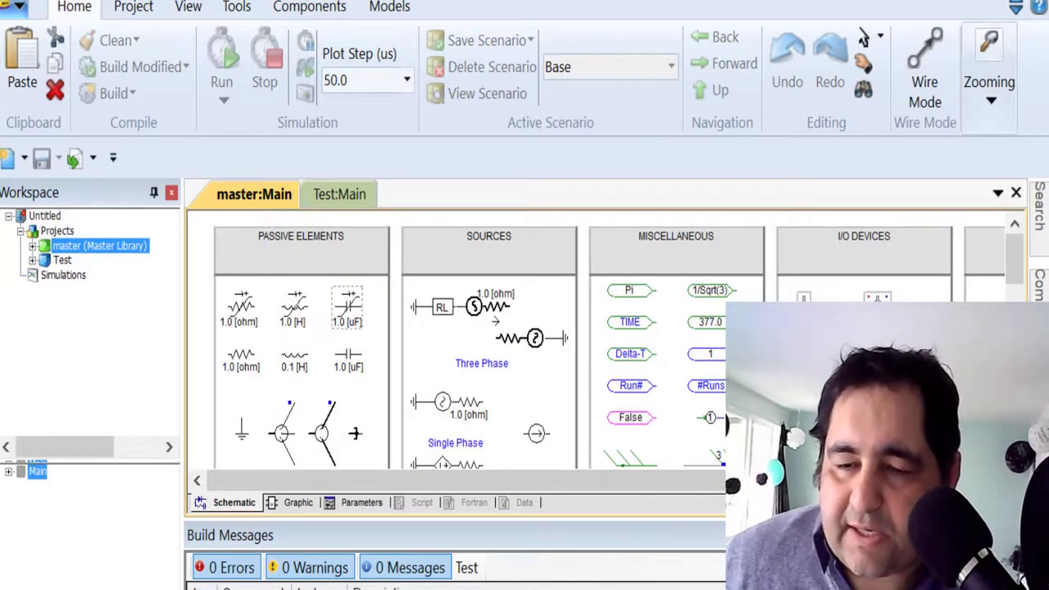
{"action": "scroll", "coordinate": [348, 310], "scroll_direction": "down", "scroll_amount": 1}
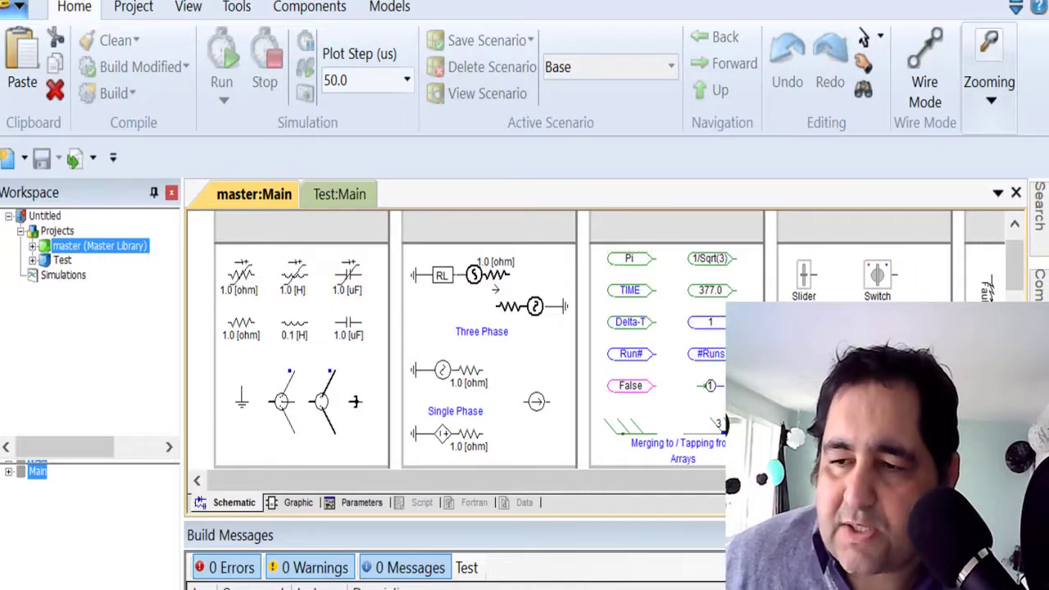
{"action": "left_click", "coordinate": [631, 258]}
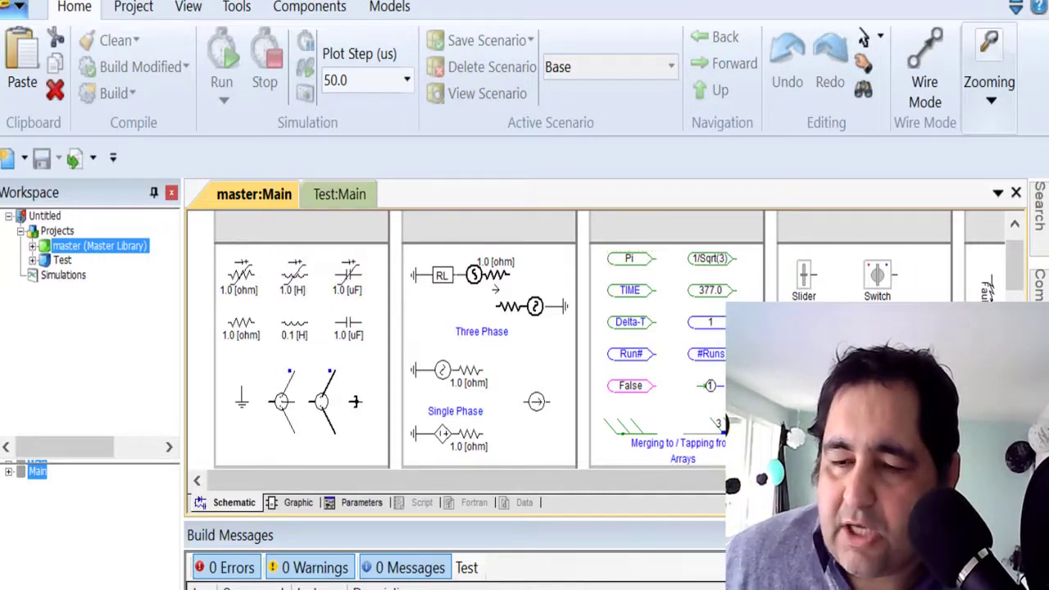
{"action": "scroll", "coordinate": [459, 340], "scroll_direction": "down", "scroll_amount": 5}
{"action": "scroll", "coordinate": [459, 340], "scroll_direction": "down", "scroll_amount": 5}
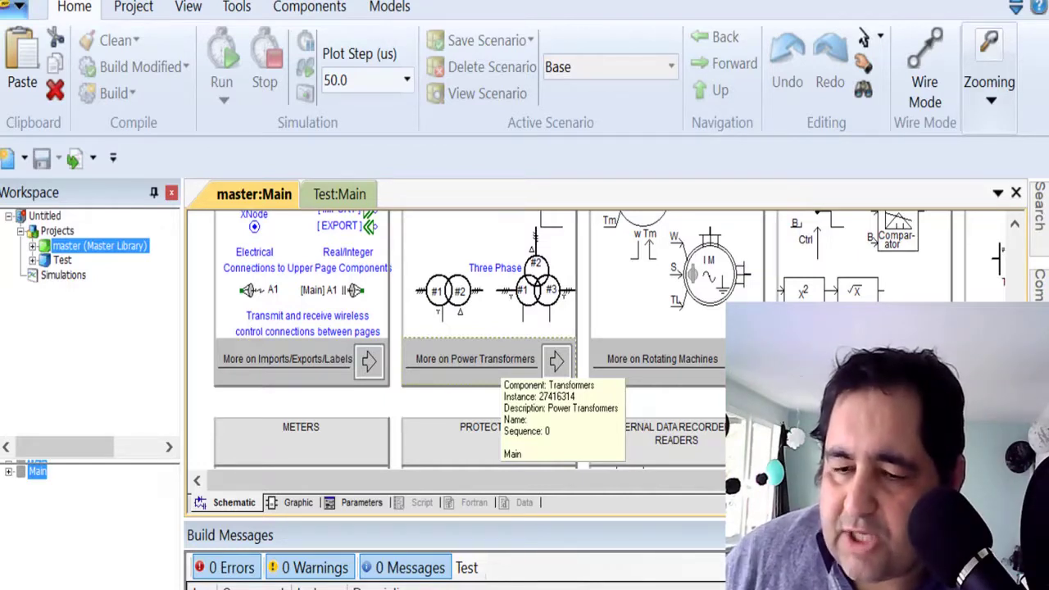
{"action": "scroll", "coordinate": [492, 361], "scroll_direction": "down", "scroll_amount": 3}
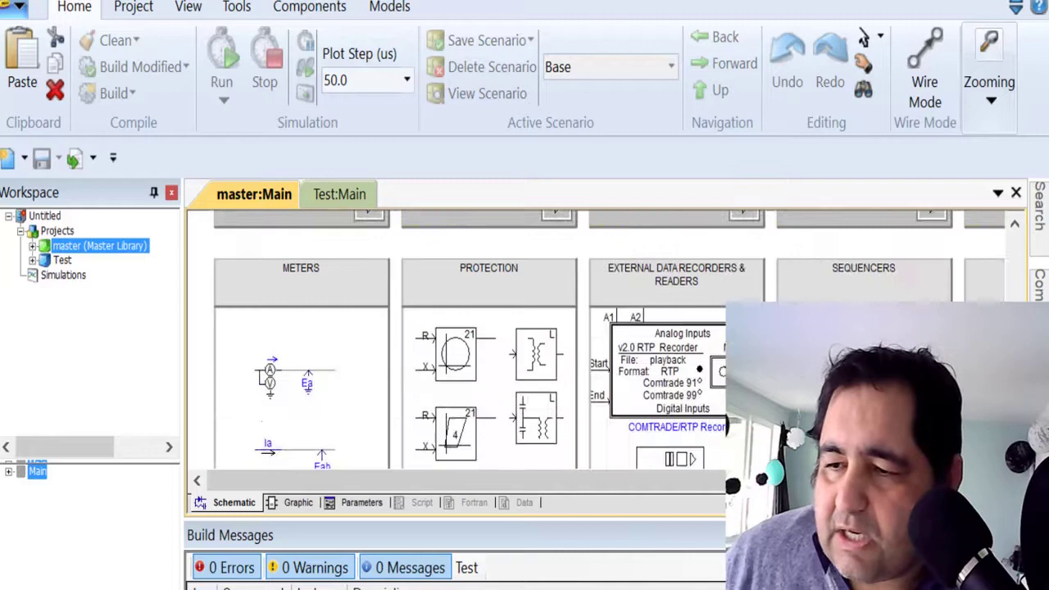
{"action": "scroll", "coordinate": [608, 338], "scroll_direction": "down", "scroll_amount": 2}
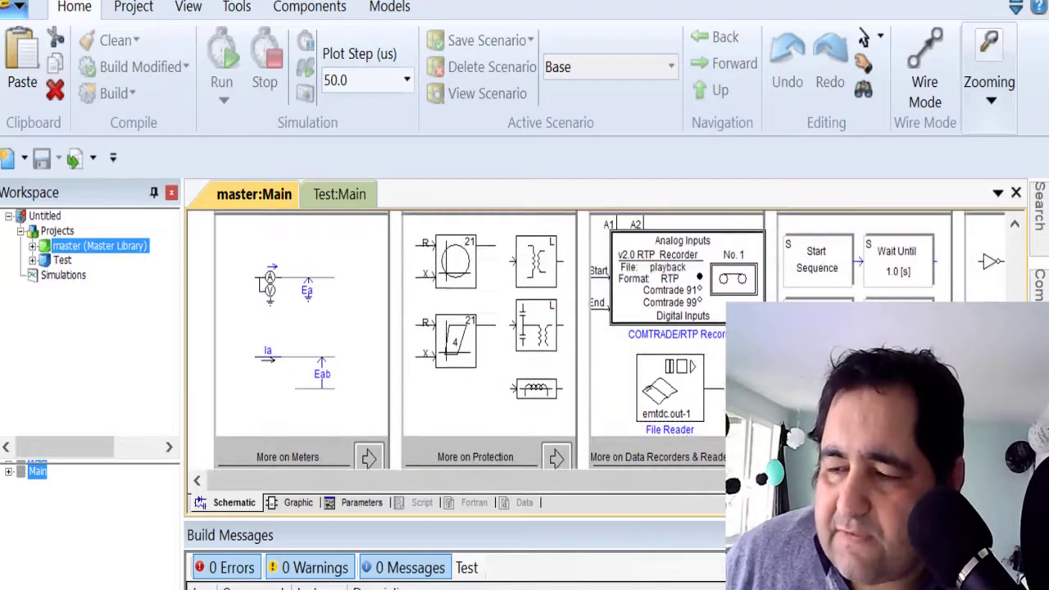
{"action": "scroll", "coordinate": [608, 339], "scroll_direction": "up", "scroll_amount": 5}
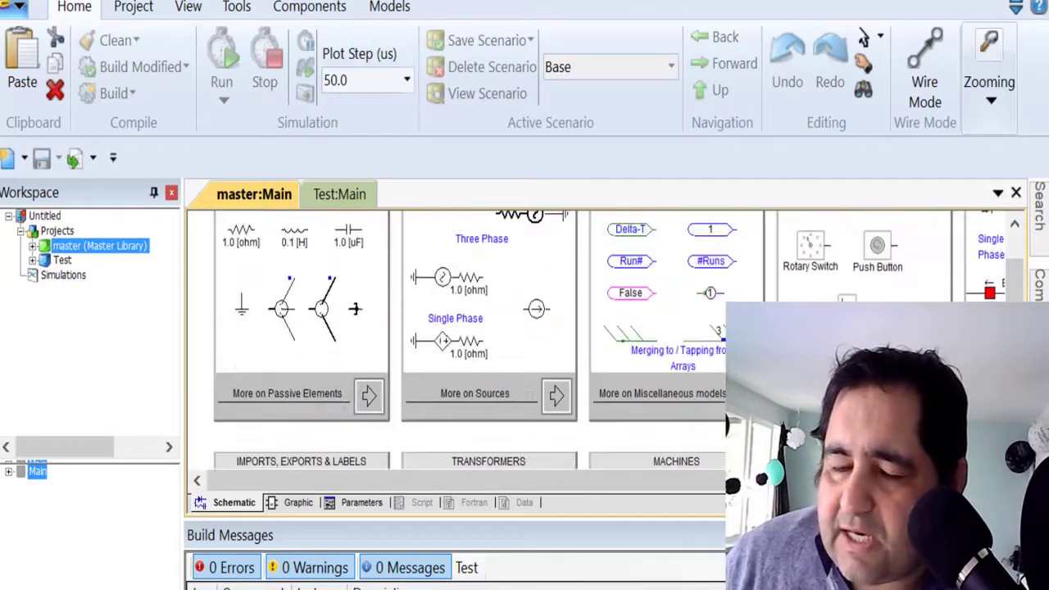
{"action": "scroll", "coordinate": [608, 339], "scroll_direction": "up", "scroll_amount": 2}
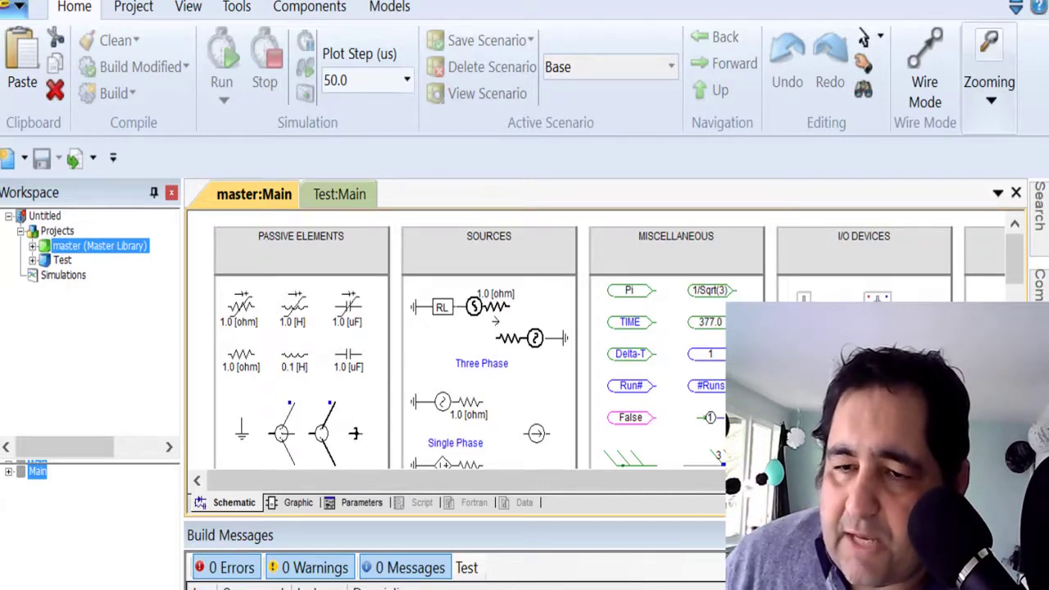
Bring up the blank Test:Main schematic page
{"action": "left_click", "coordinate": [339, 195]}
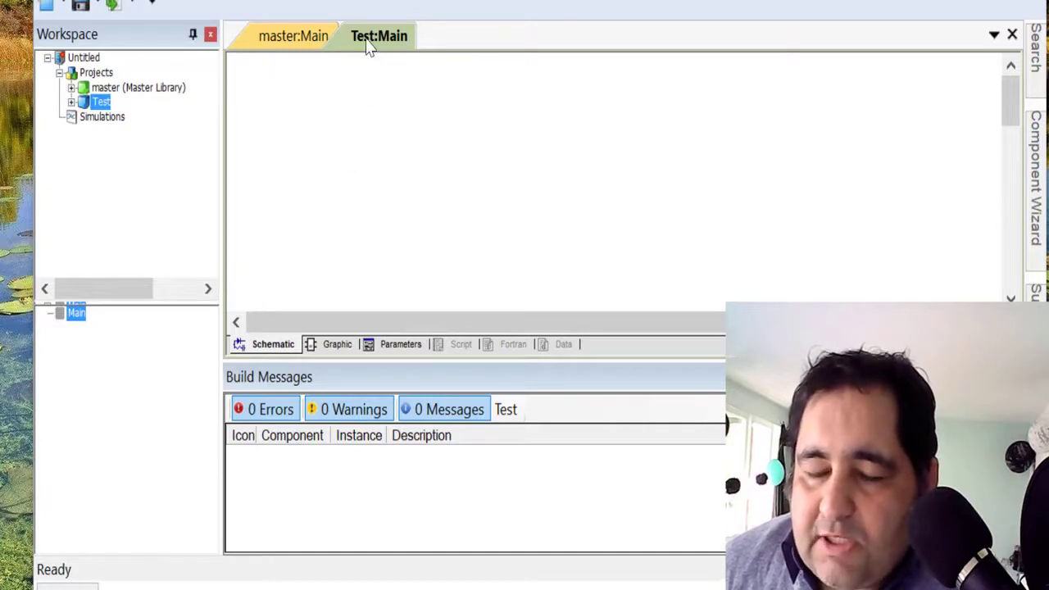
Return to master:Main and browse the Three Phase sources group
{"action": "left_click", "coordinate": [277, 42]}
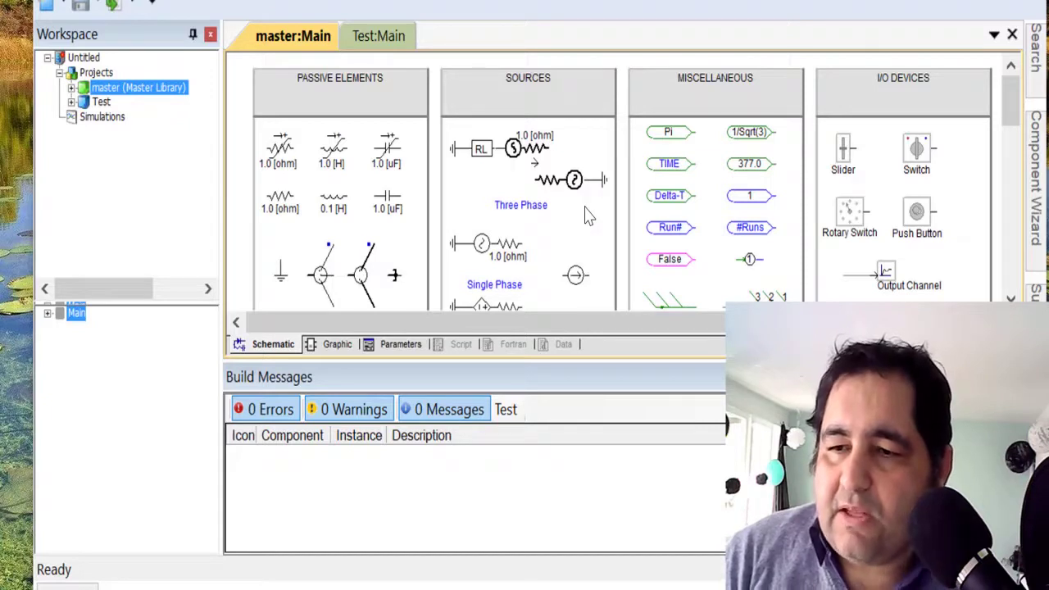
{"action": "left_click", "coordinate": [533, 210]}
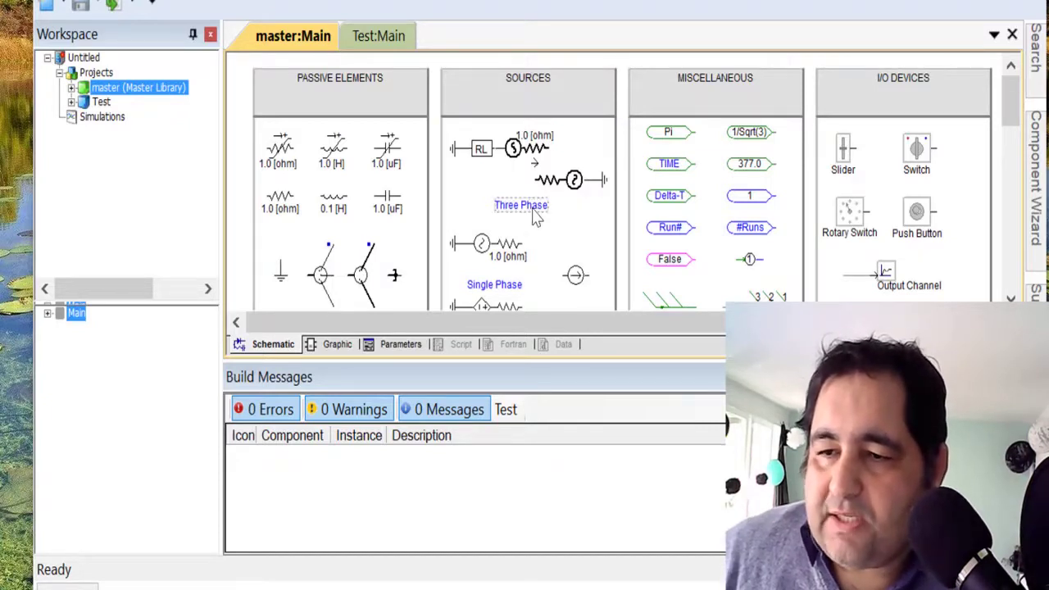
{"action": "scroll", "coordinate": [531, 277], "scroll_direction": "down", "scroll_amount": 2}
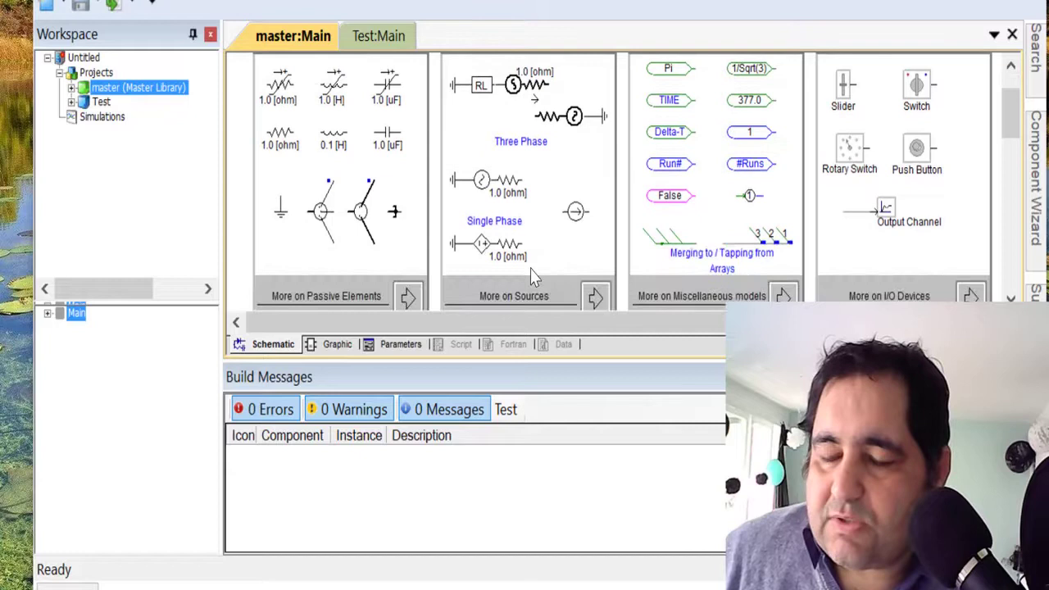
{"action": "scroll", "coordinate": [531, 278], "scroll_direction": "up", "scroll_amount": 2}
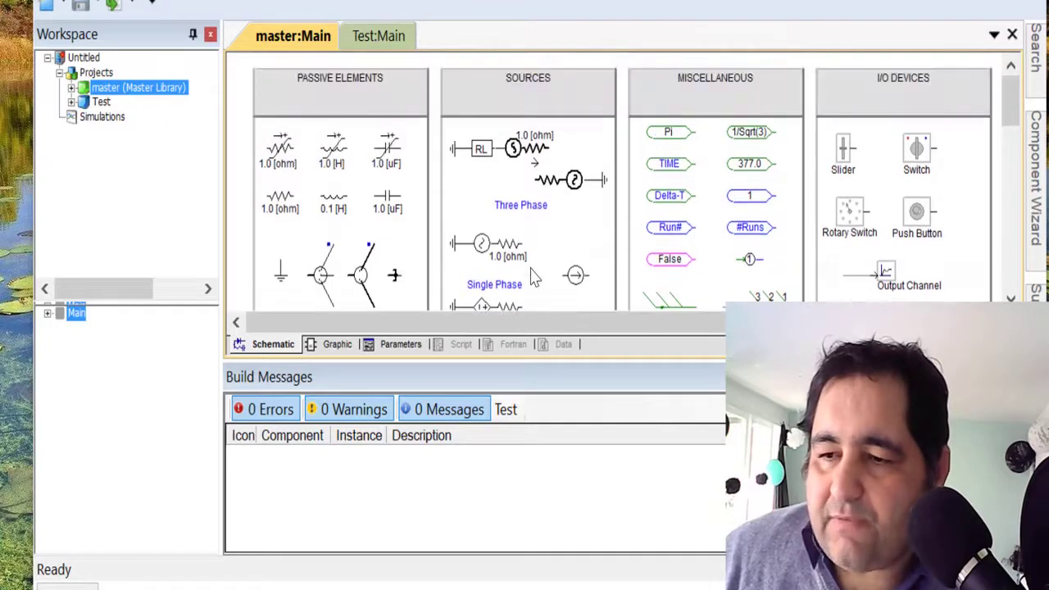
Copy the Single Phase voltage source into Test:Main and move its configuration dialog aside
{"action": "right_click", "coordinate": [492, 258]}
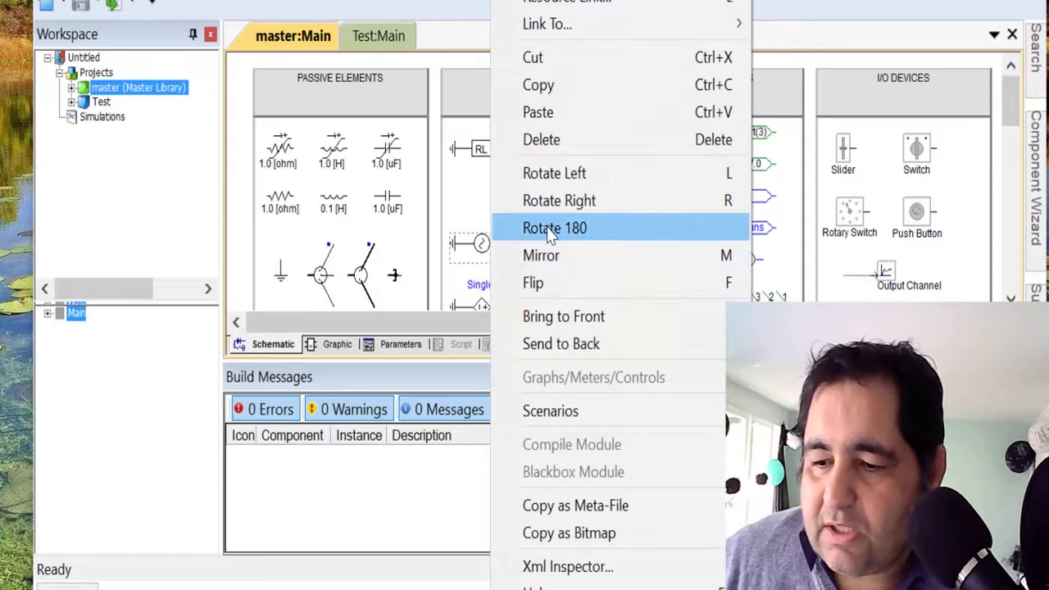
{"action": "left_click", "coordinate": [564, 87]}
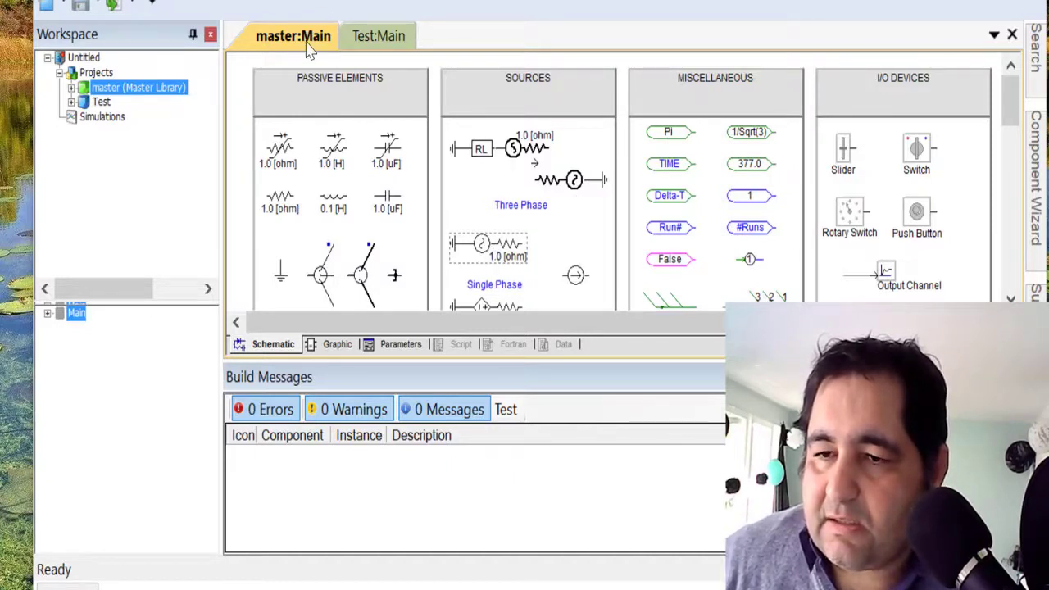
{"action": "left_click", "coordinate": [369, 48]}
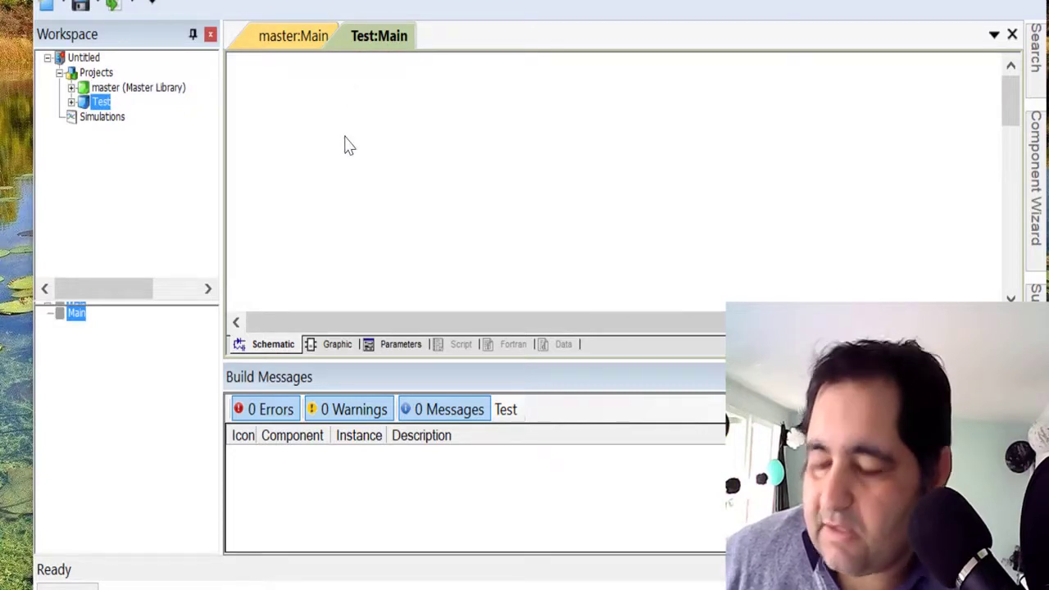
{"action": "key", "text": "ctrl+v"}
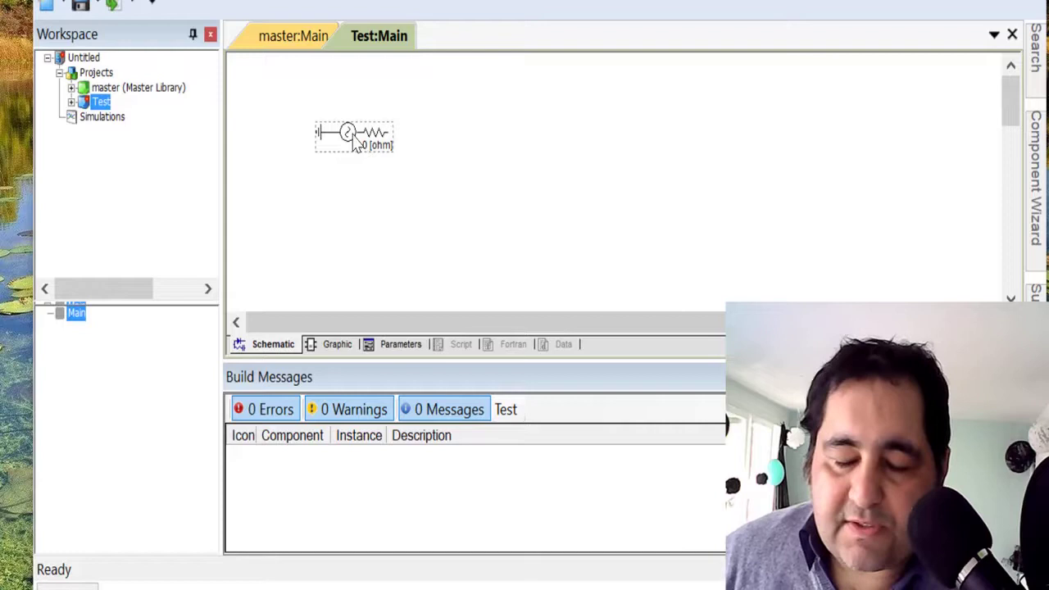
{"action": "mouse_move", "coordinate": [357, 143]}
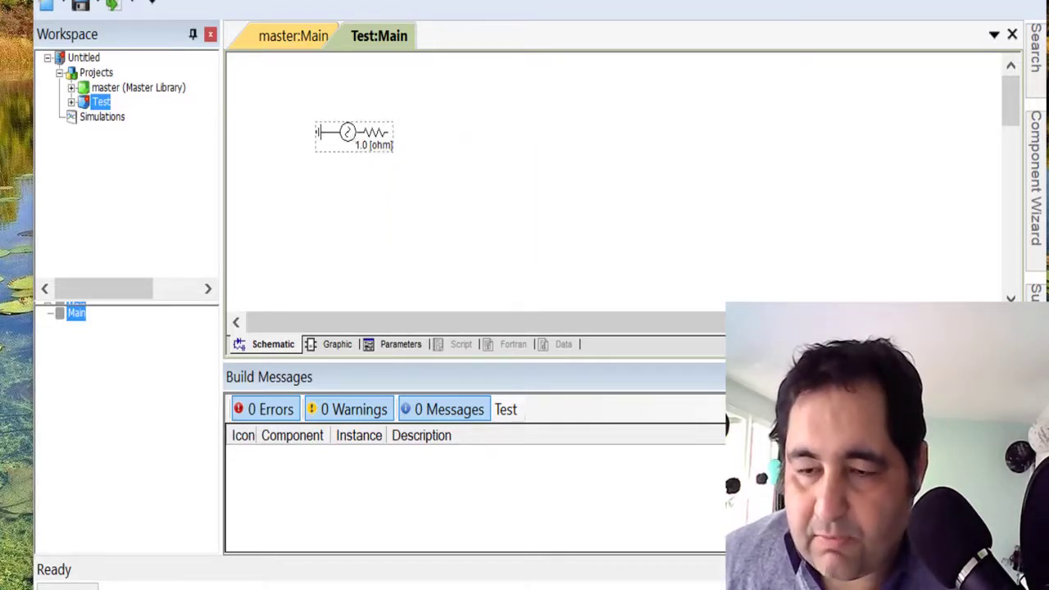
{"action": "left_click_drag", "start_coordinate": [68, 0], "coordinate": [608, 72]}
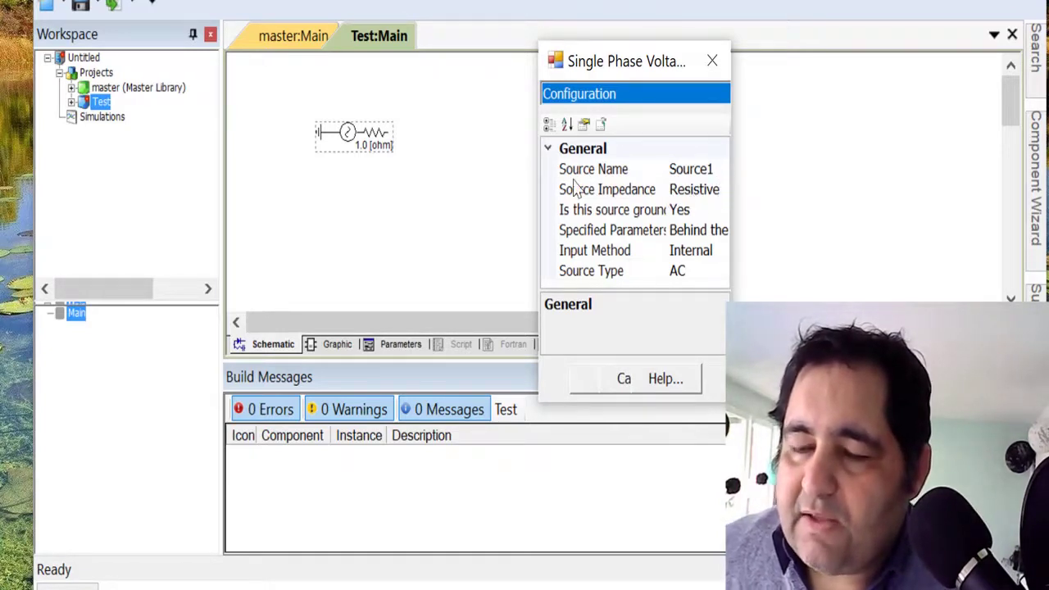
Set Source Impedance to Series RLC and 'Is this source grounded?' to No
{"action": "left_click", "coordinate": [710, 195]}
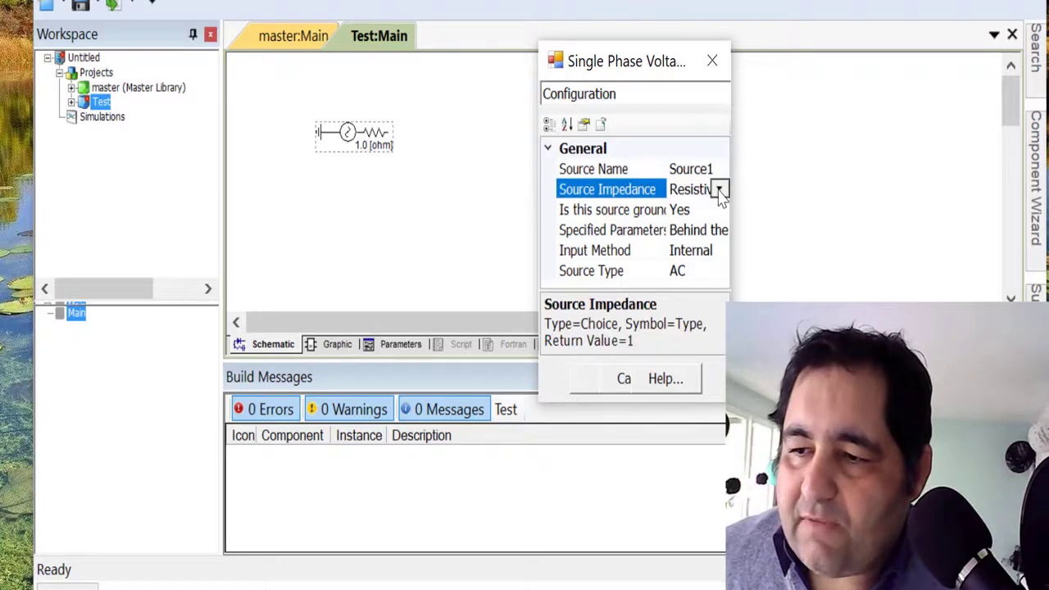
{"action": "left_click", "coordinate": [719, 190]}
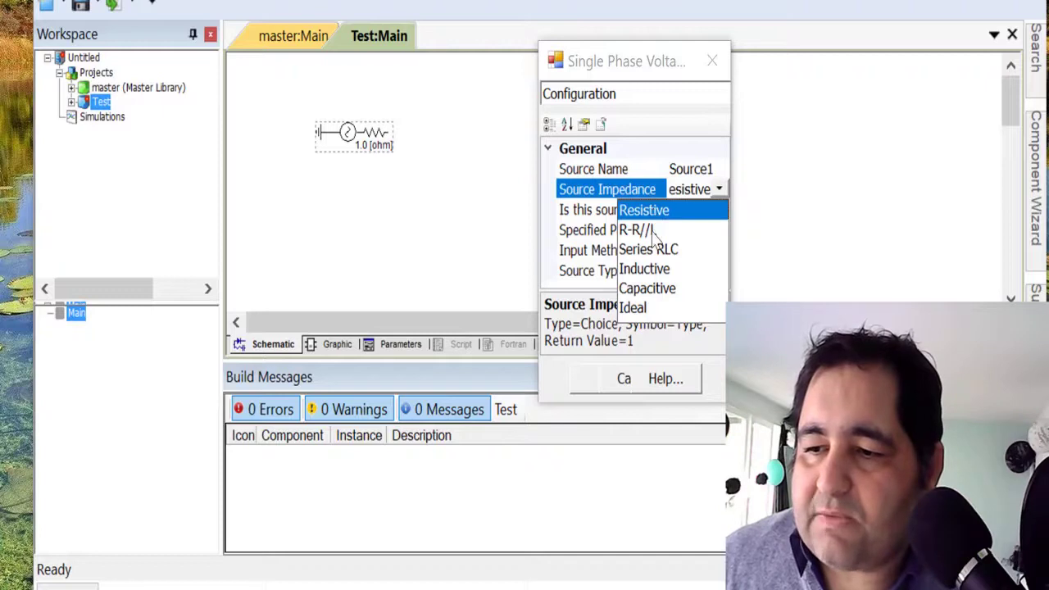
{"action": "left_click", "coordinate": [656, 250]}
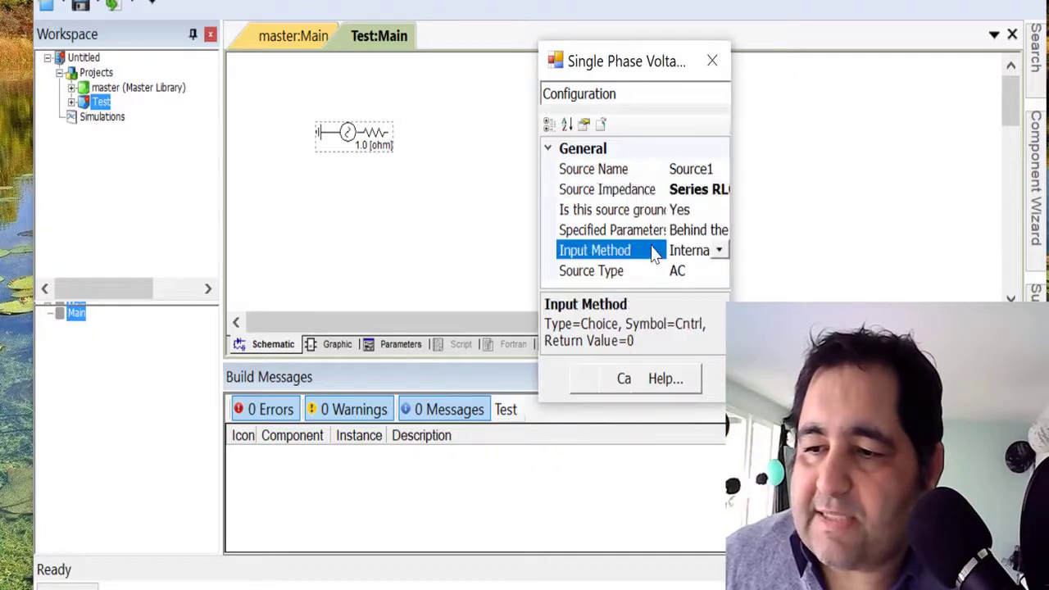
{"action": "left_click", "coordinate": [695, 210]}
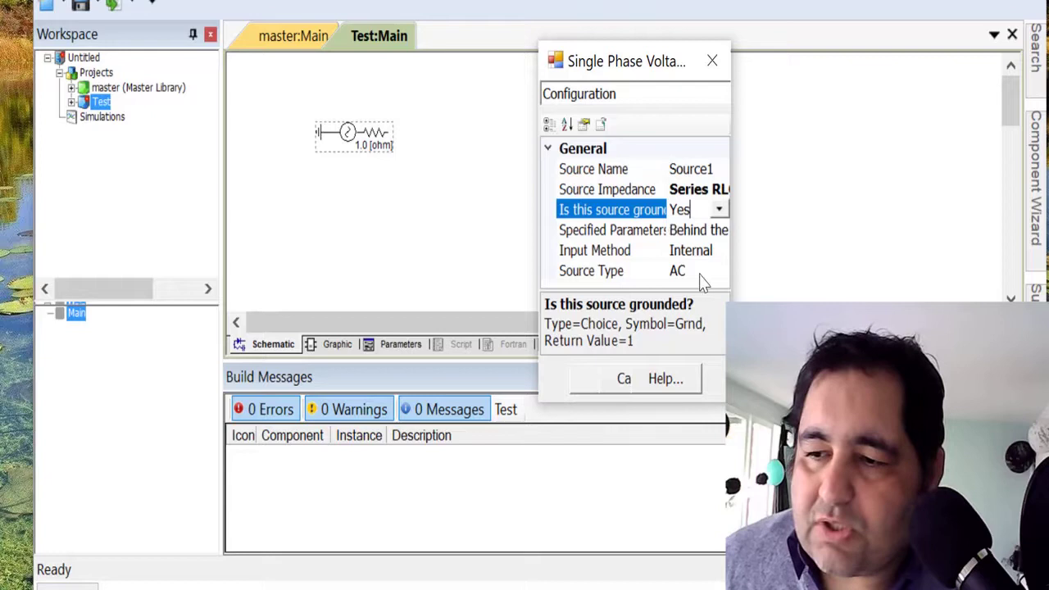
{"action": "key", "text": "Down"}
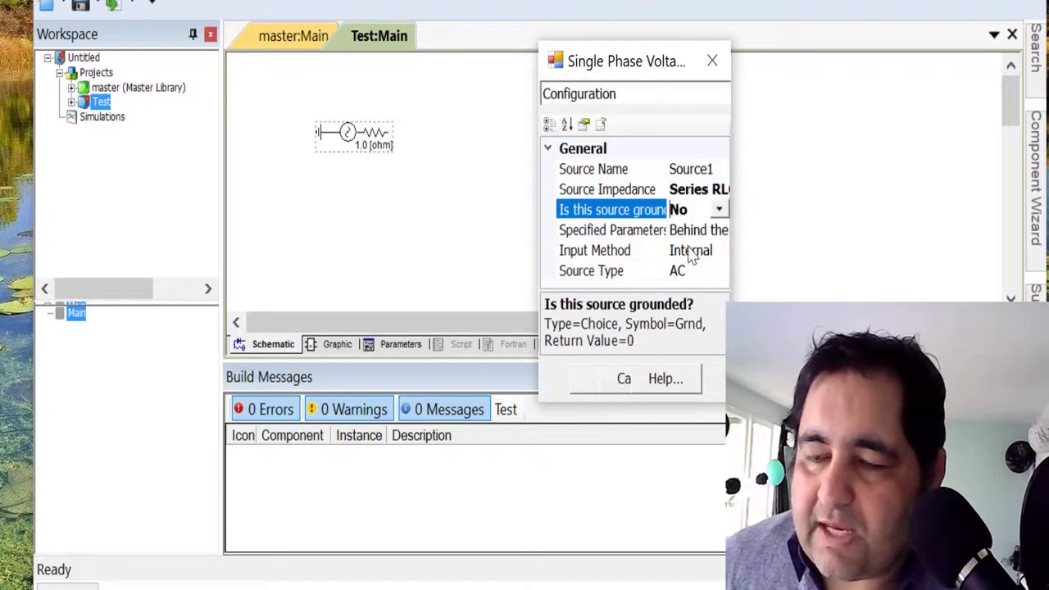
{"action": "left_click", "coordinate": [583, 193]}
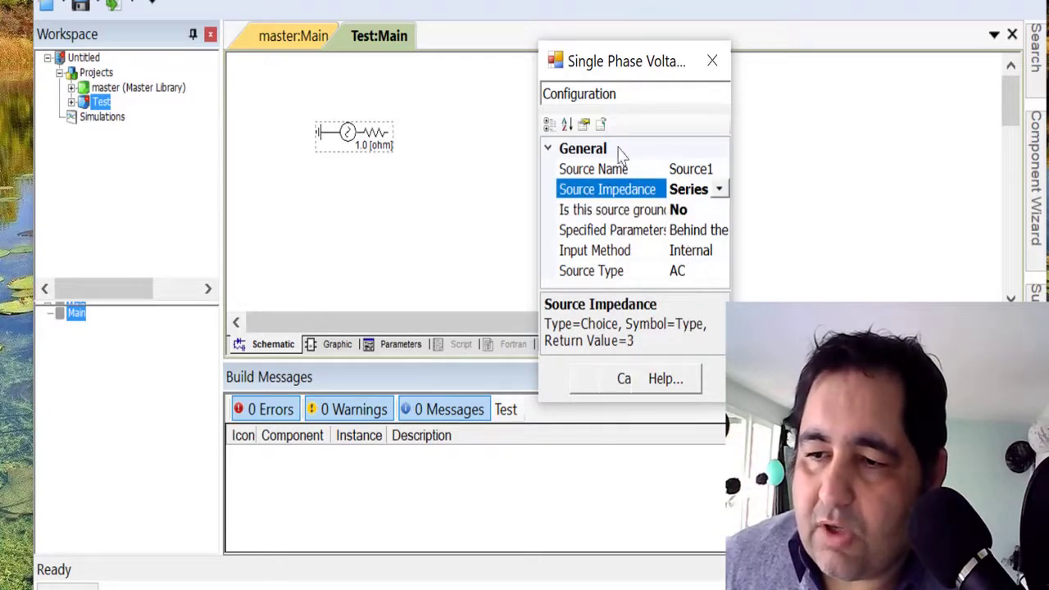
On Signal Parameters, change Mag. from 132.79 to 0.230 kV and Frequency from 60 to 50 Hz
{"action": "left_click", "coordinate": [641, 96]}
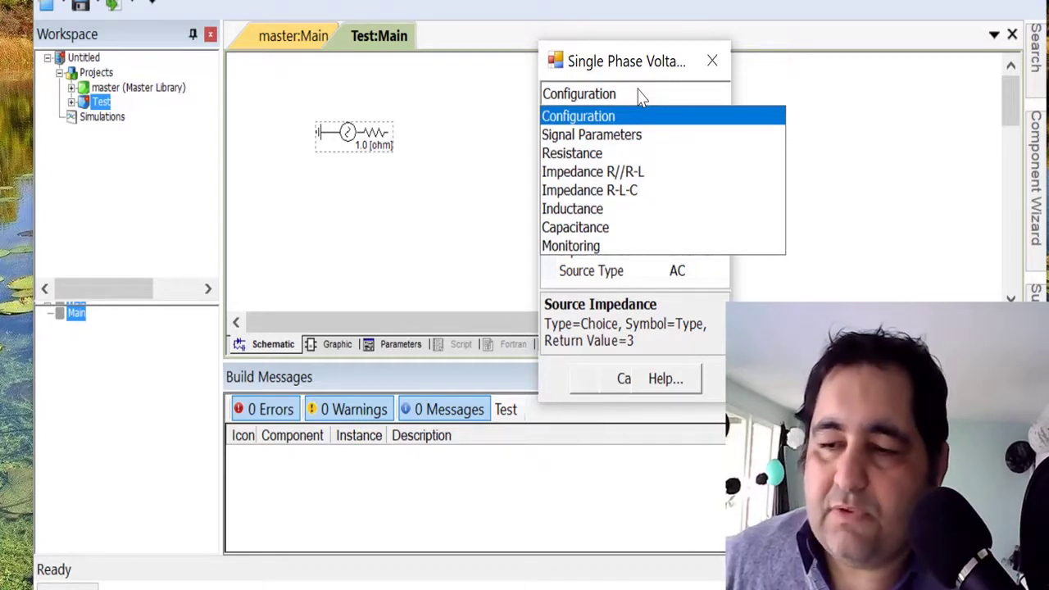
{"action": "left_click", "coordinate": [584, 138]}
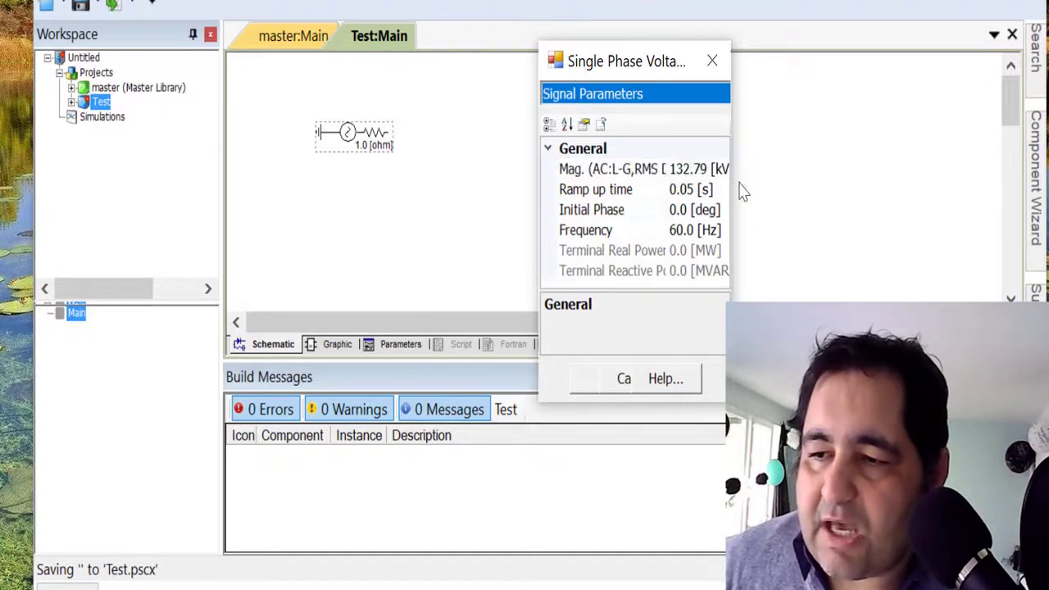
{"action": "left_click_drag", "start_coordinate": [730, 205], "coordinate": [894, 205]}
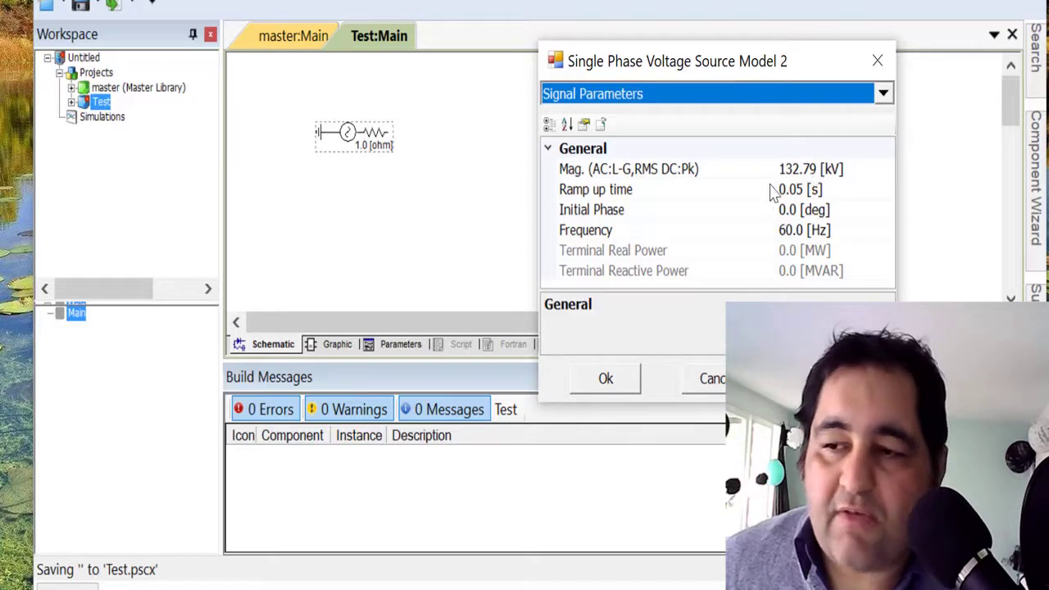
{"action": "left_click", "coordinate": [794, 175]}
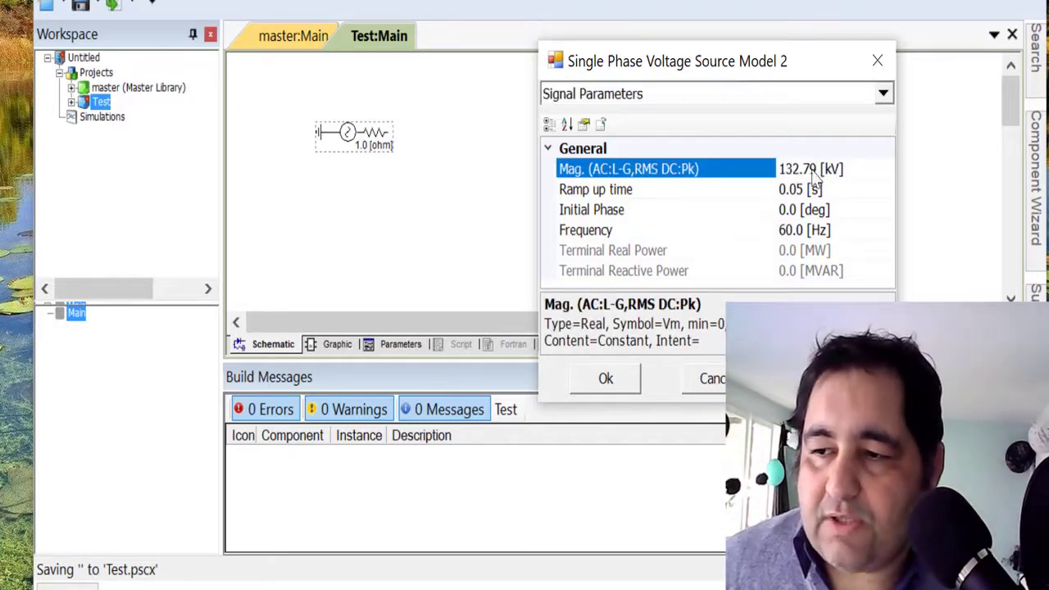
{"action": "left_click_drag", "start_coordinate": [820, 170], "coordinate": [777, 170]}
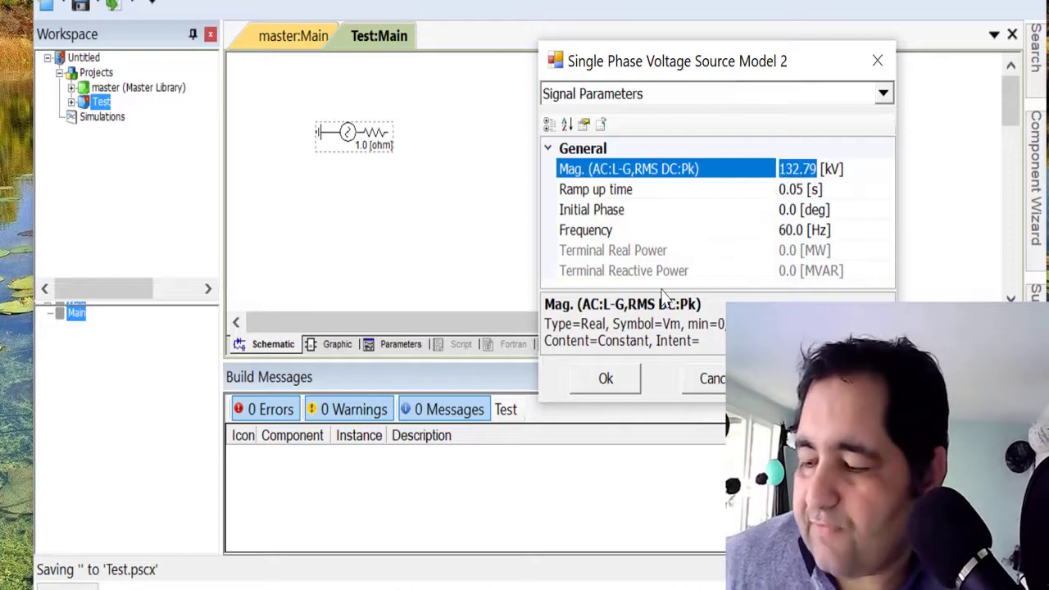
{"action": "type", "text": "0.23"}
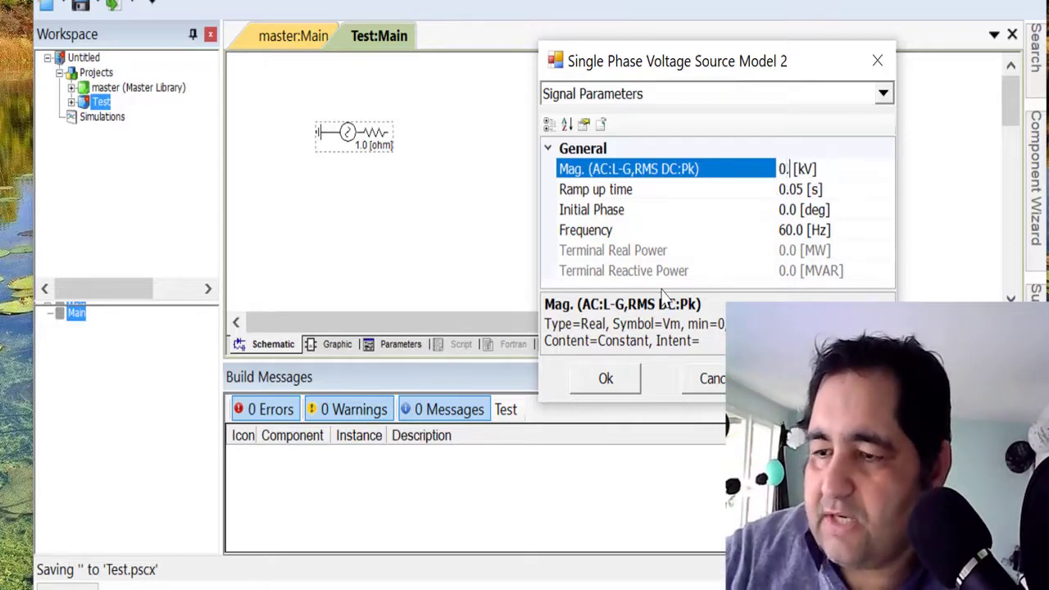
{"action": "type", "text": "0"}
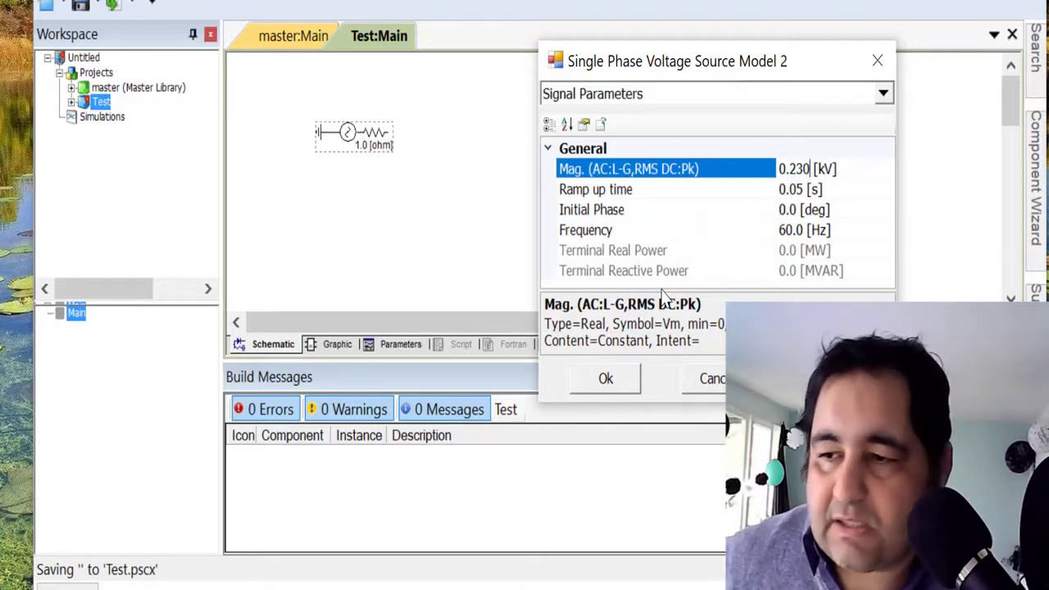
{"action": "left_click", "coordinate": [621, 192]}
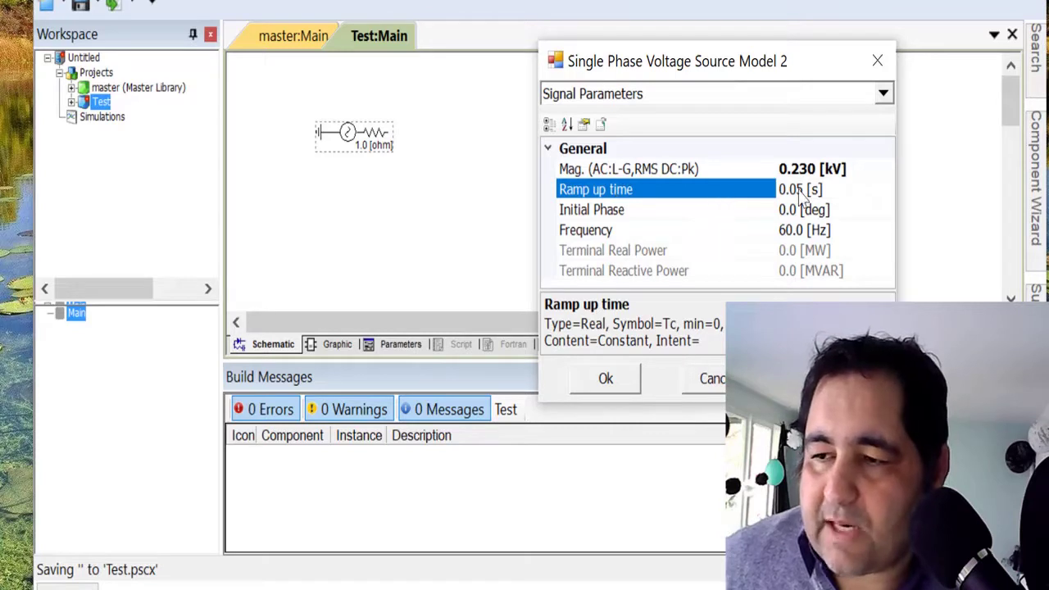
{"action": "left_click", "coordinate": [664, 213]}
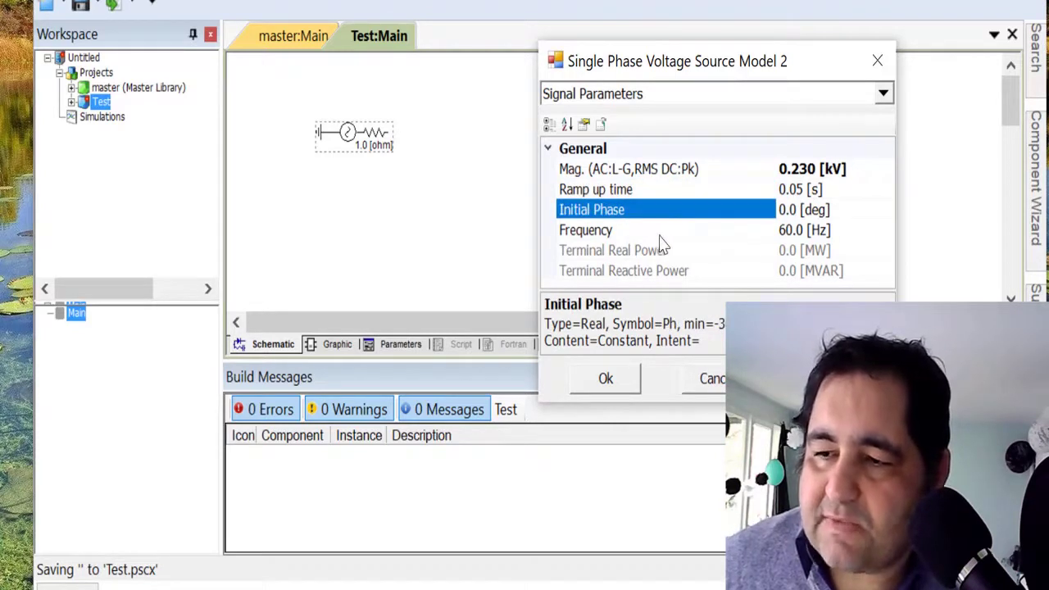
{"action": "left_click", "coordinate": [644, 232]}
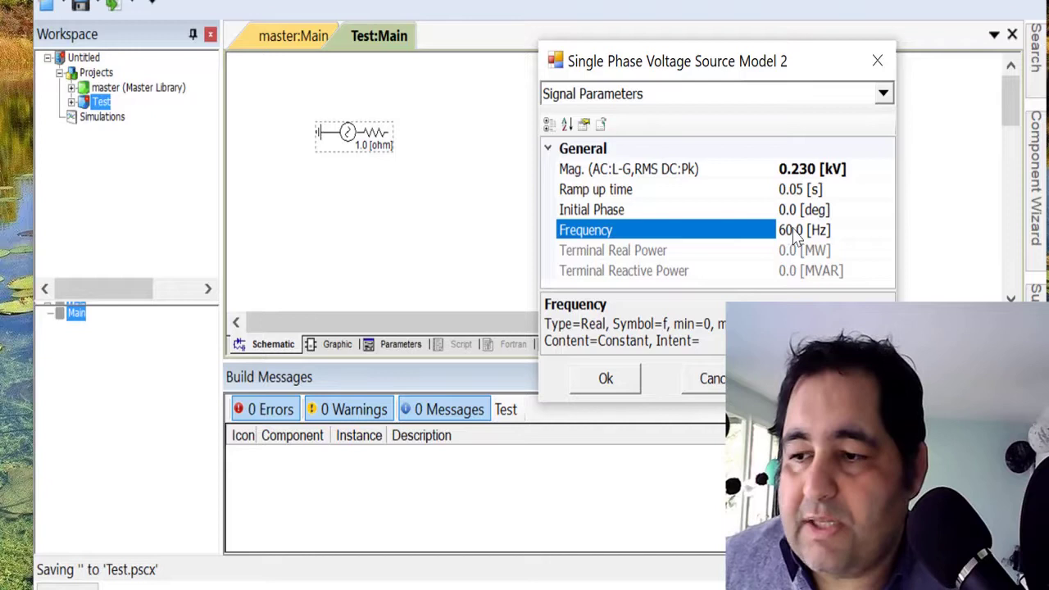
{"action": "left_click_drag", "start_coordinate": [794, 238], "coordinate": [779, 234]}
{"action": "type", "text": "50"}
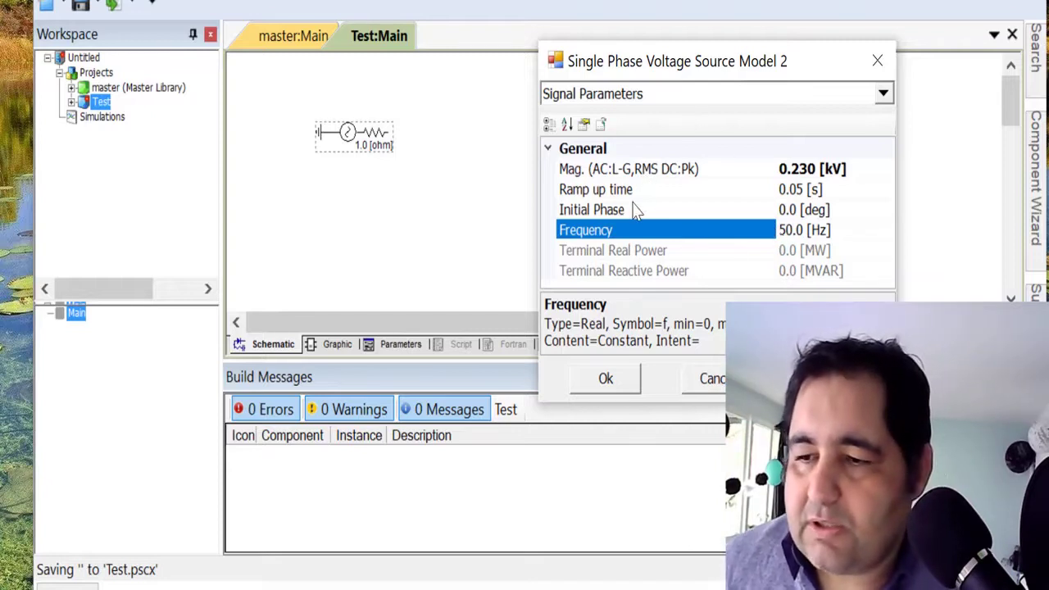
Review the Resistance, Impedance R//R-L, Configuration and Signal Parameters pages, then apply with Ok
{"action": "left_click", "coordinate": [673, 100]}
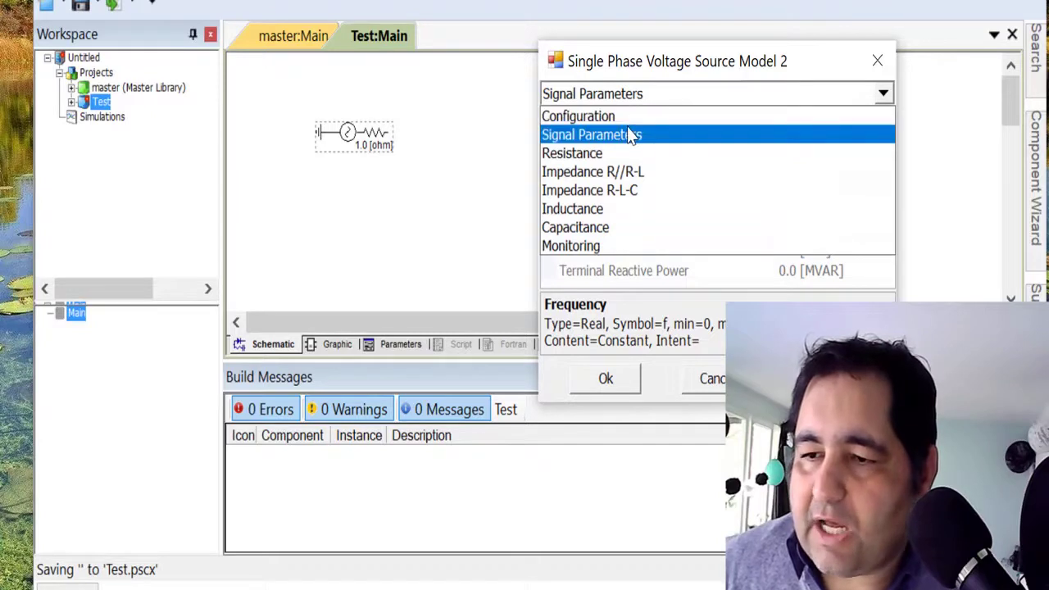
{"action": "left_click", "coordinate": [604, 154]}
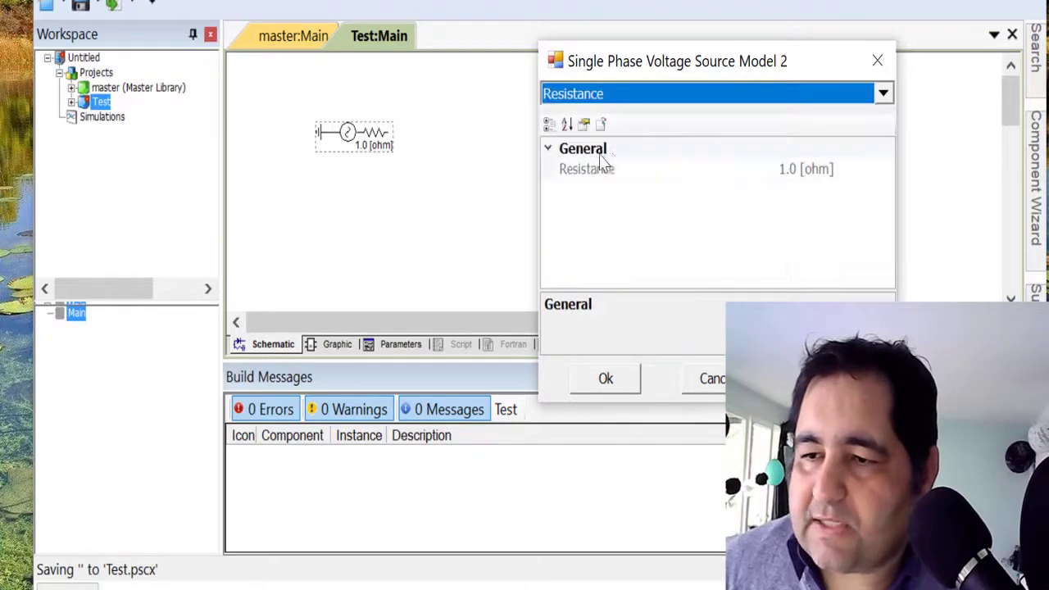
{"action": "left_click", "coordinate": [666, 97]}
{"action": "left_click", "coordinate": [605, 173]}
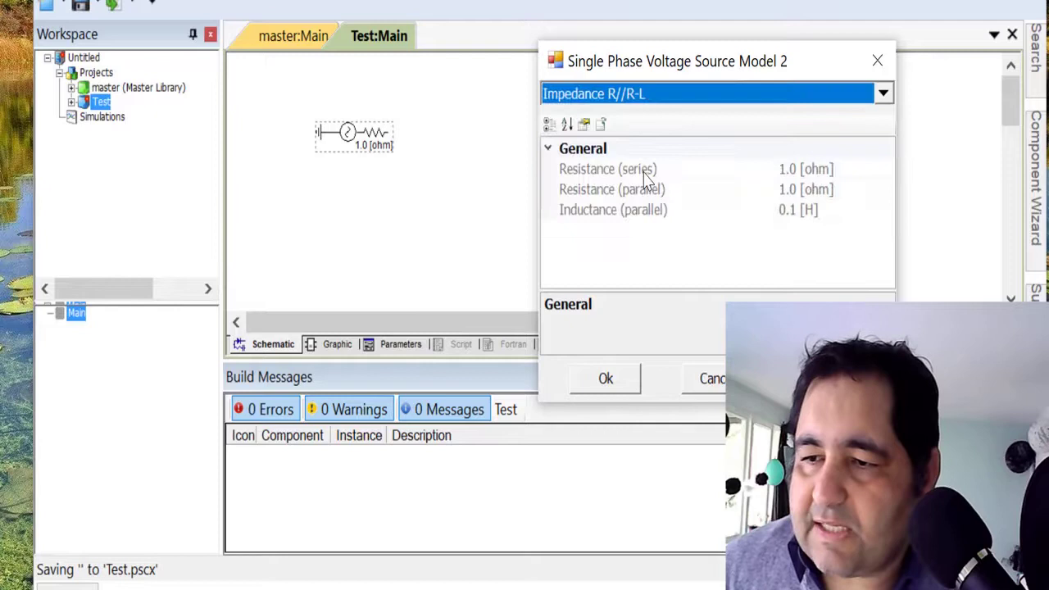
{"action": "left_click", "coordinate": [683, 102]}
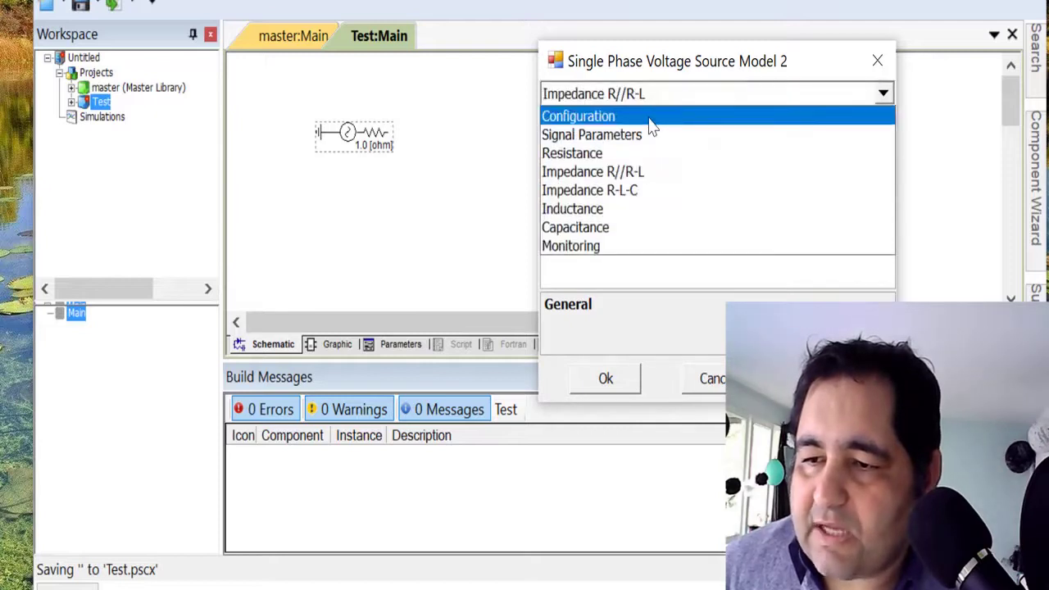
{"action": "left_click", "coordinate": [650, 123]}
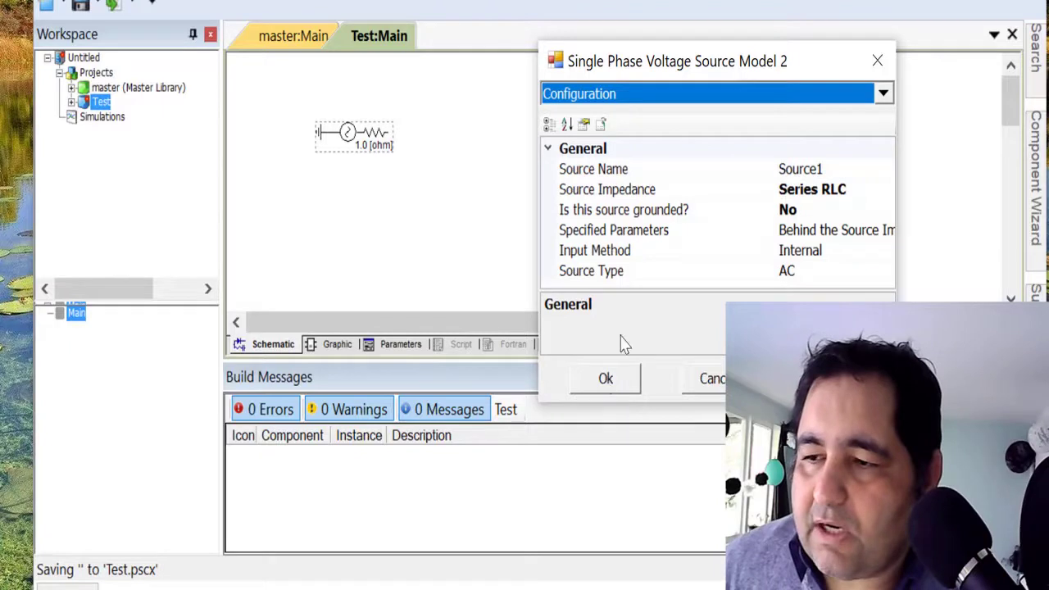
{"action": "left_click", "coordinate": [672, 96]}
{"action": "left_click", "coordinate": [631, 138]}
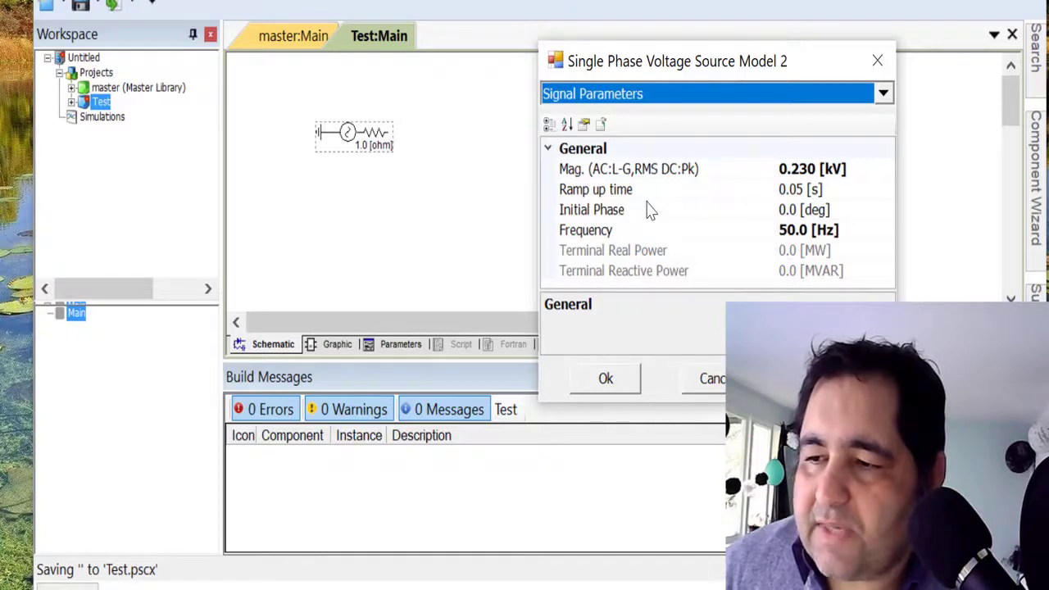
{"action": "left_click", "coordinate": [606, 384]}
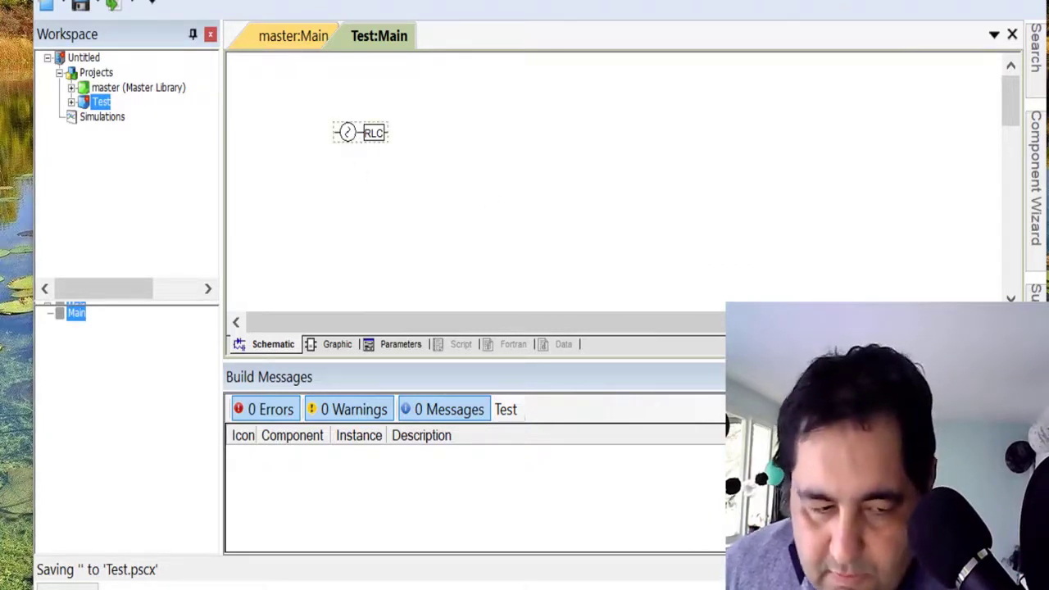
Reopen the source's properties, set 'Is this source grounded?' to Yes, and confirm
{"action": "double_click", "coordinate": [348, 132]}
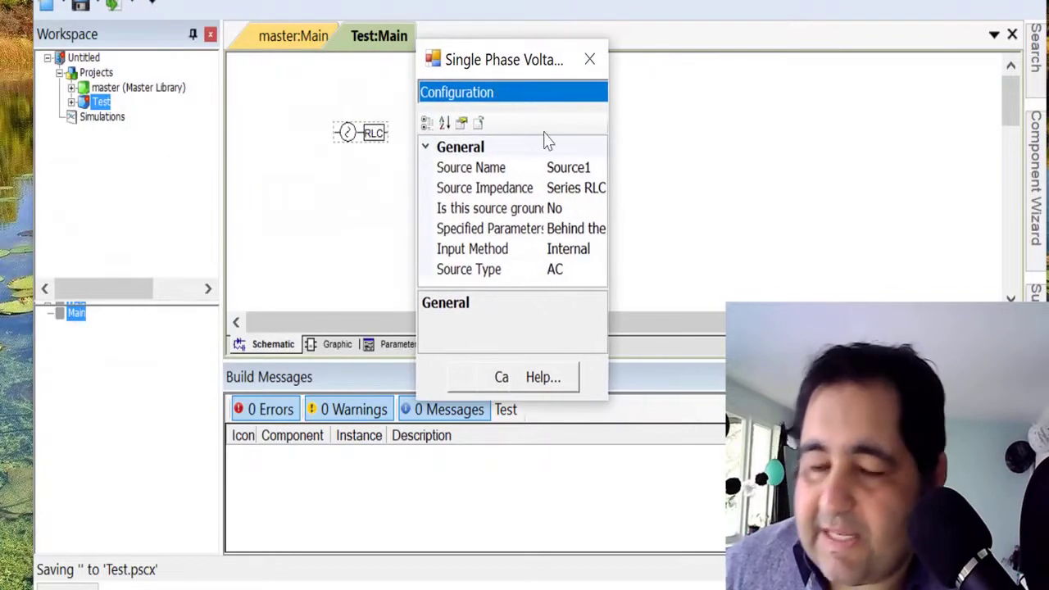
{"action": "left_click", "coordinate": [577, 210]}
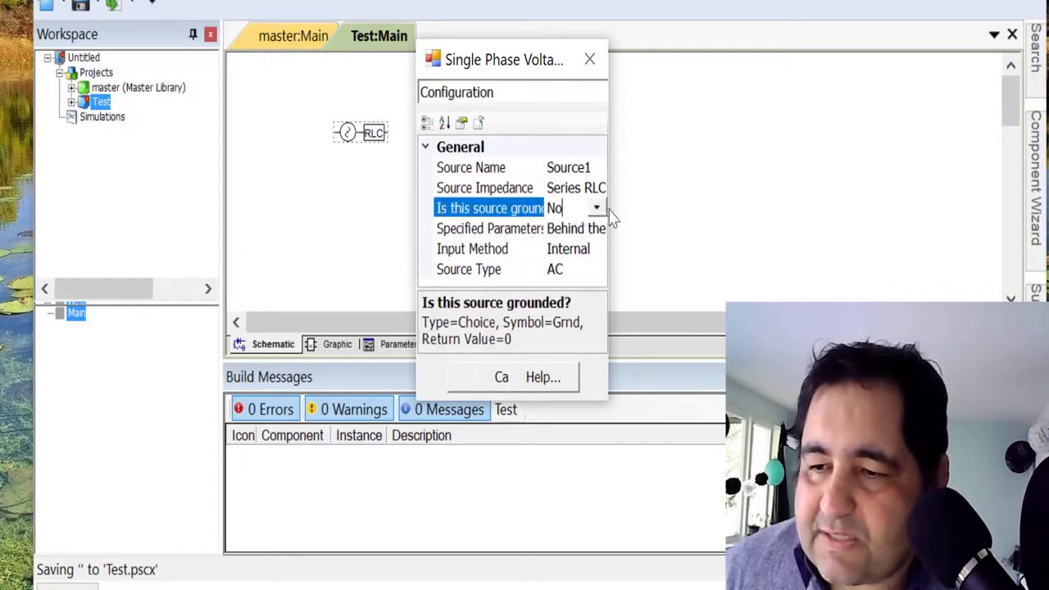
{"action": "left_click", "coordinate": [597, 210]}
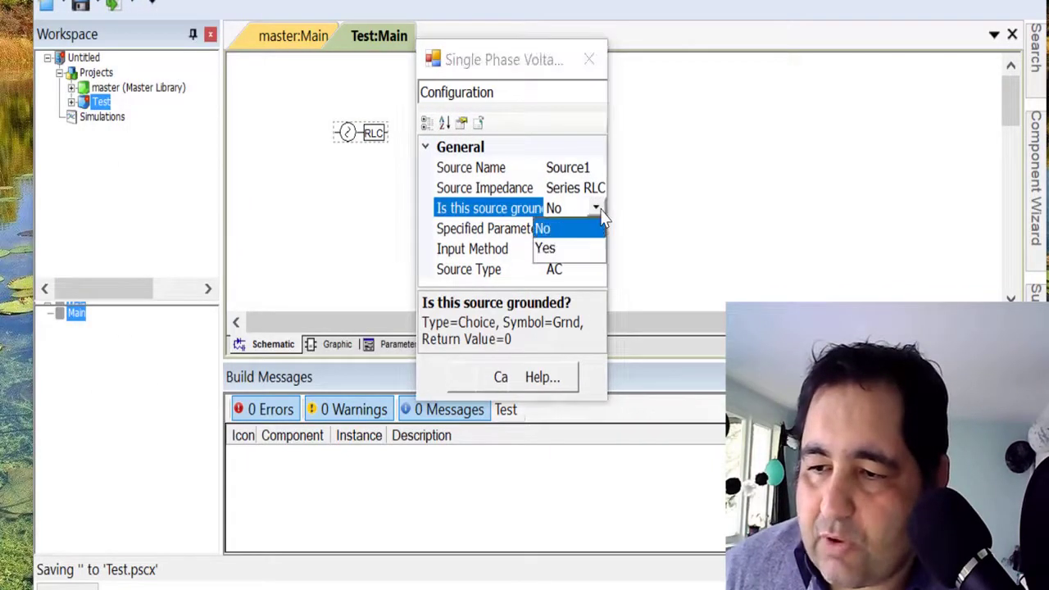
{"action": "left_click", "coordinate": [566, 248]}
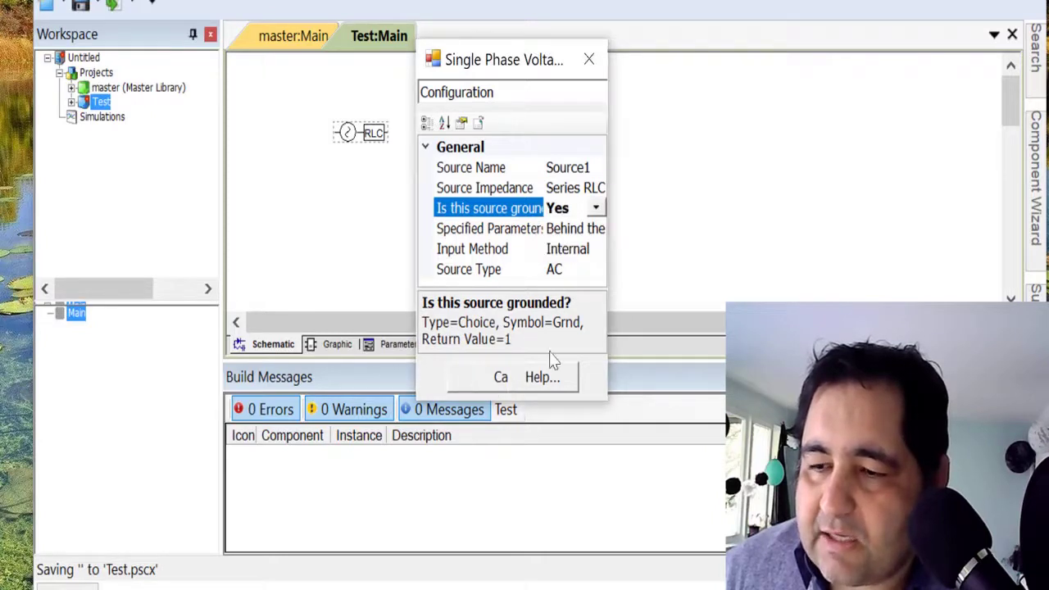
{"action": "left_click_drag", "start_coordinate": [611, 316], "coordinate": [743, 304]}
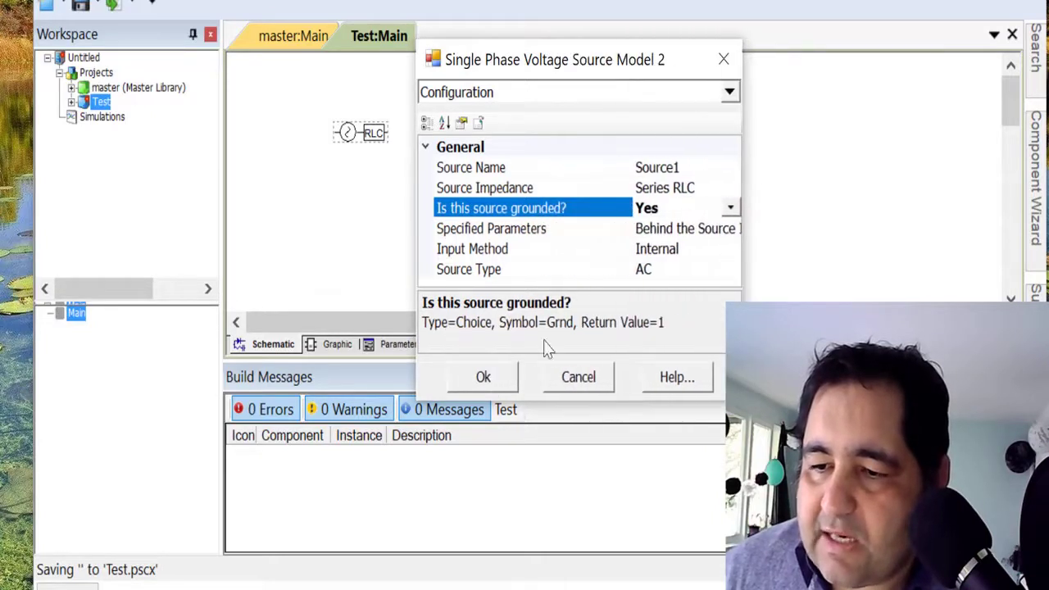
{"action": "left_click", "coordinate": [471, 379]}
{"action": "left_click", "coordinate": [510, 177]}
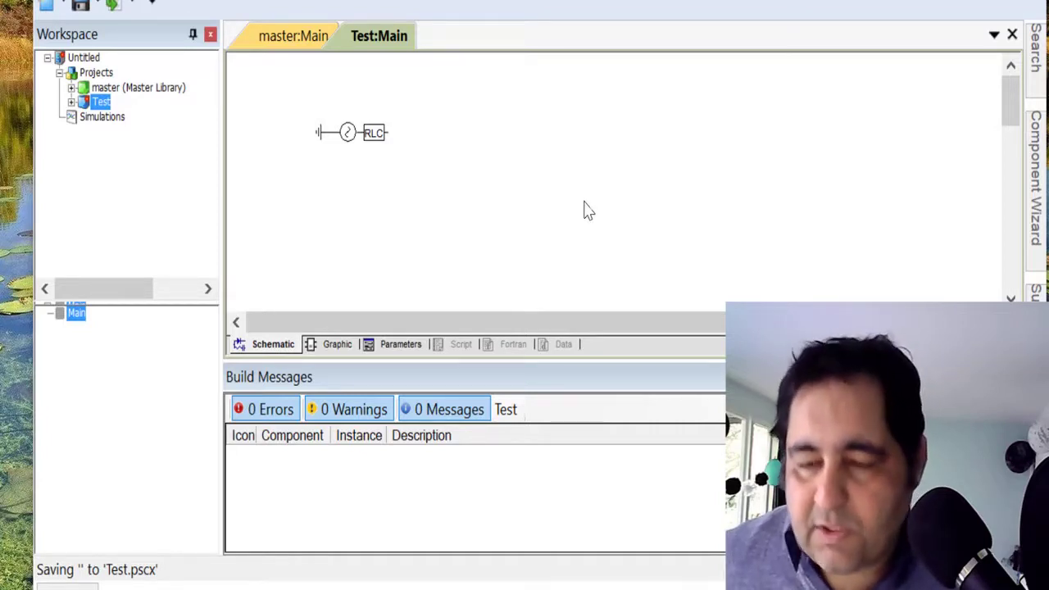
{"action": "left_click", "coordinate": [336, 345]}
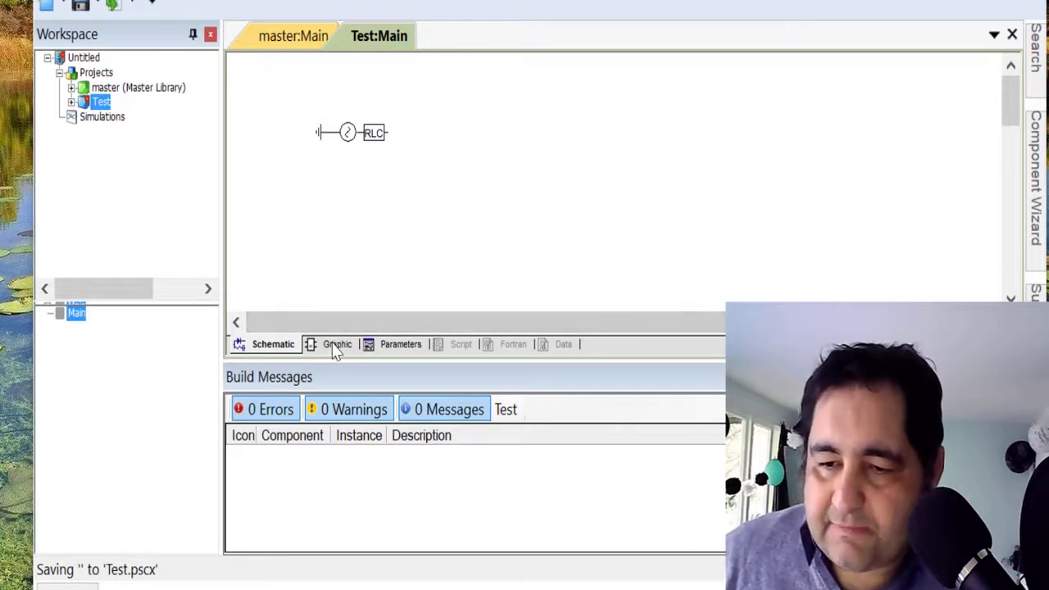
{"action": "left_click", "coordinate": [272, 345]}
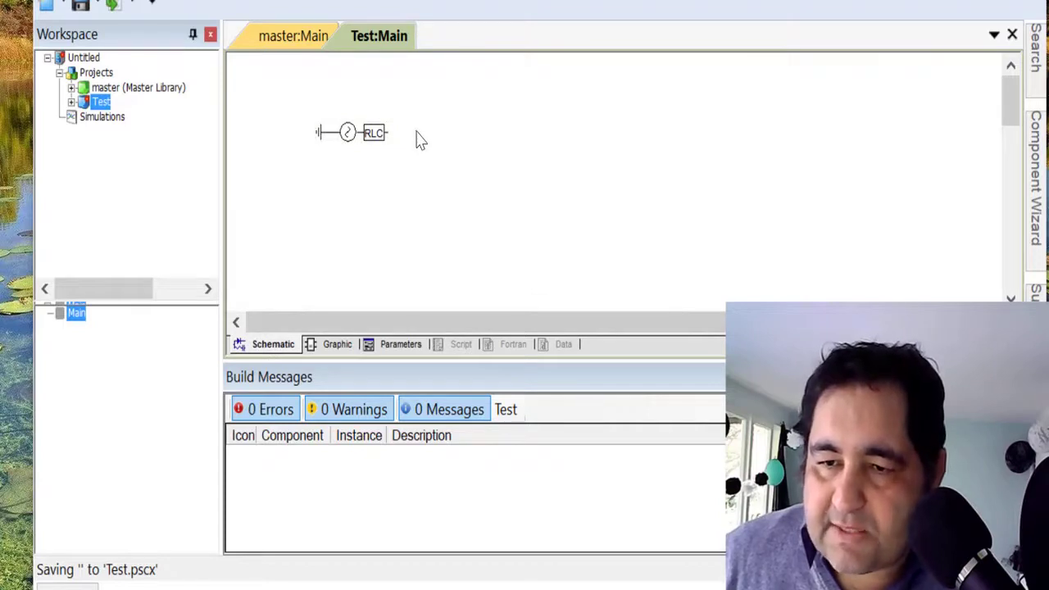
{"action": "mouse_move", "coordinate": [374, 141]}
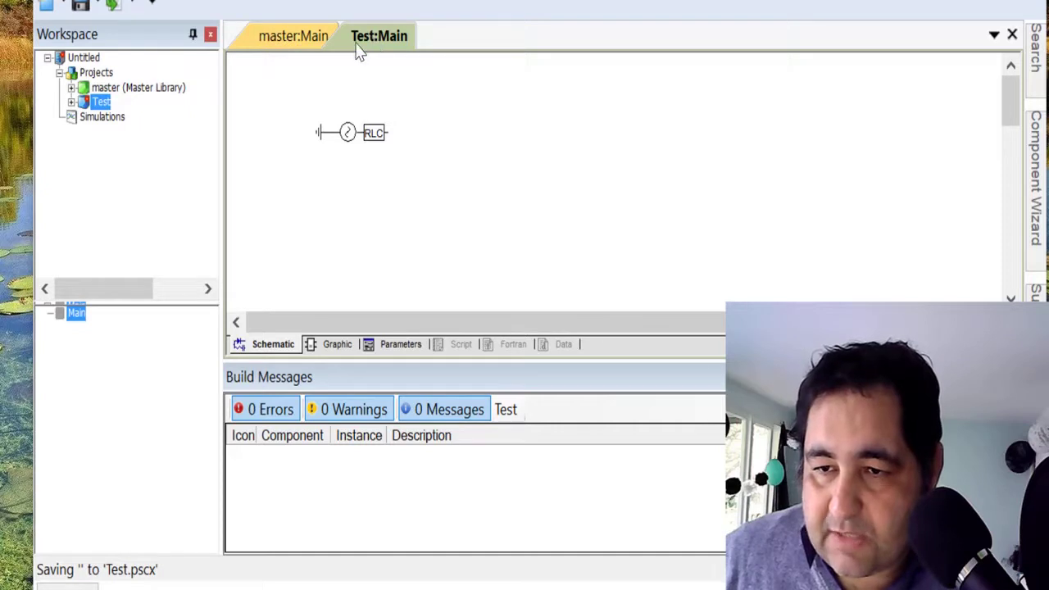
Find the 0.1 [H] inductor among the master library's Passive Elements and copy it
{"action": "left_click", "coordinate": [297, 47]}
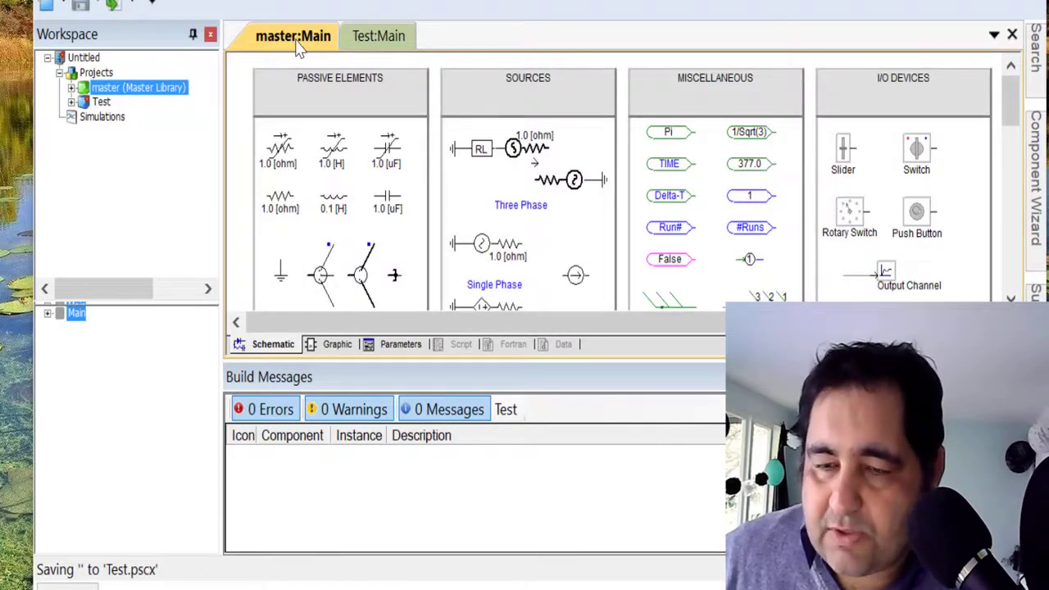
{"action": "left_click", "coordinate": [558, 97]}
{"action": "left_click", "coordinate": [341, 100]}
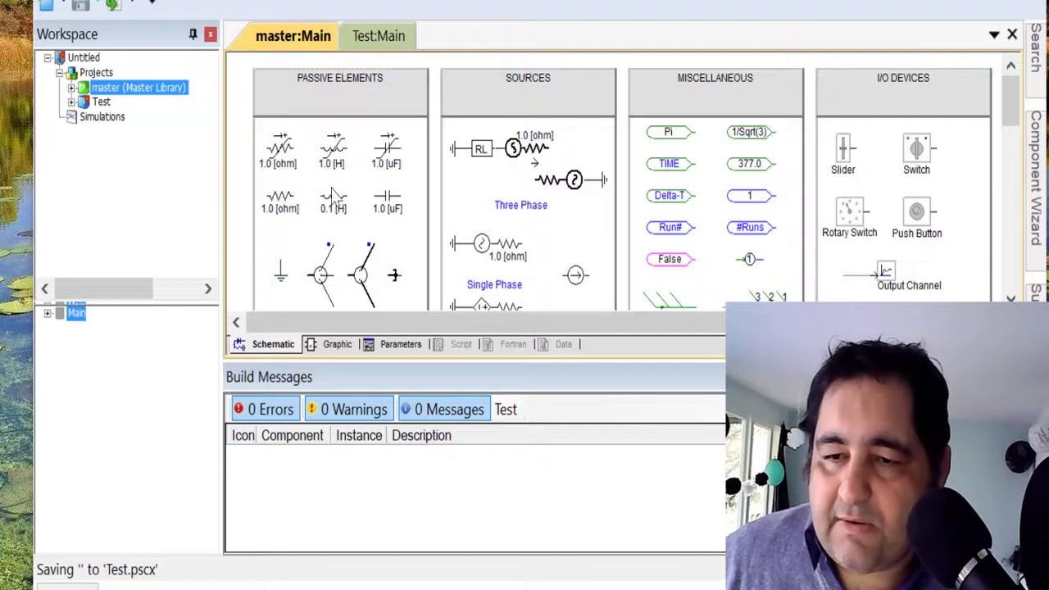
{"action": "left_click", "coordinate": [331, 245]}
{"action": "scroll", "coordinate": [331, 246], "scroll_direction": "down", "scroll_amount": 1}
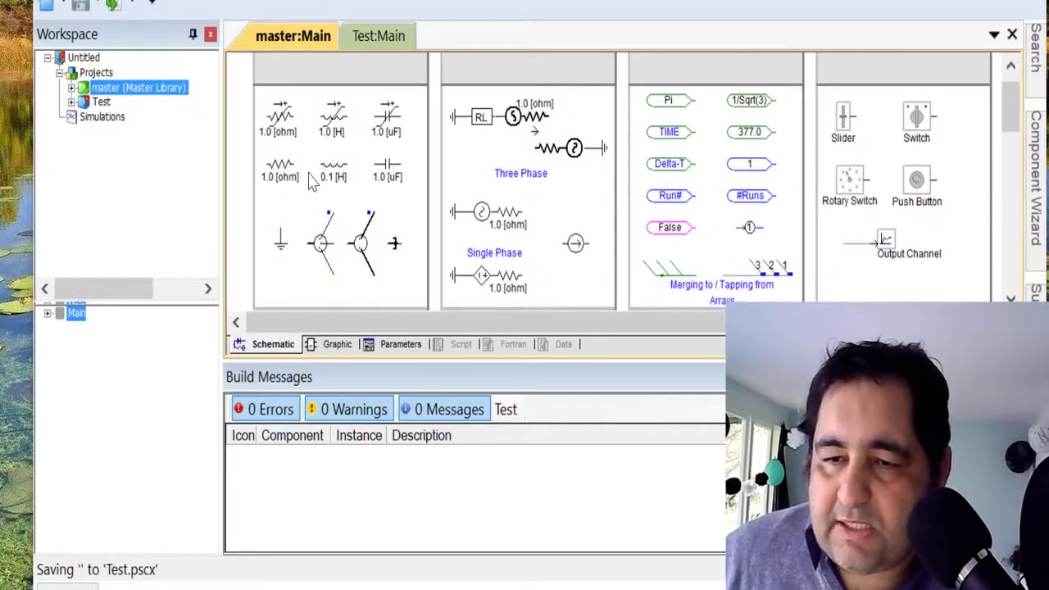
{"action": "left_click", "coordinate": [334, 179]}
{"action": "left_click", "coordinate": [392, 179]}
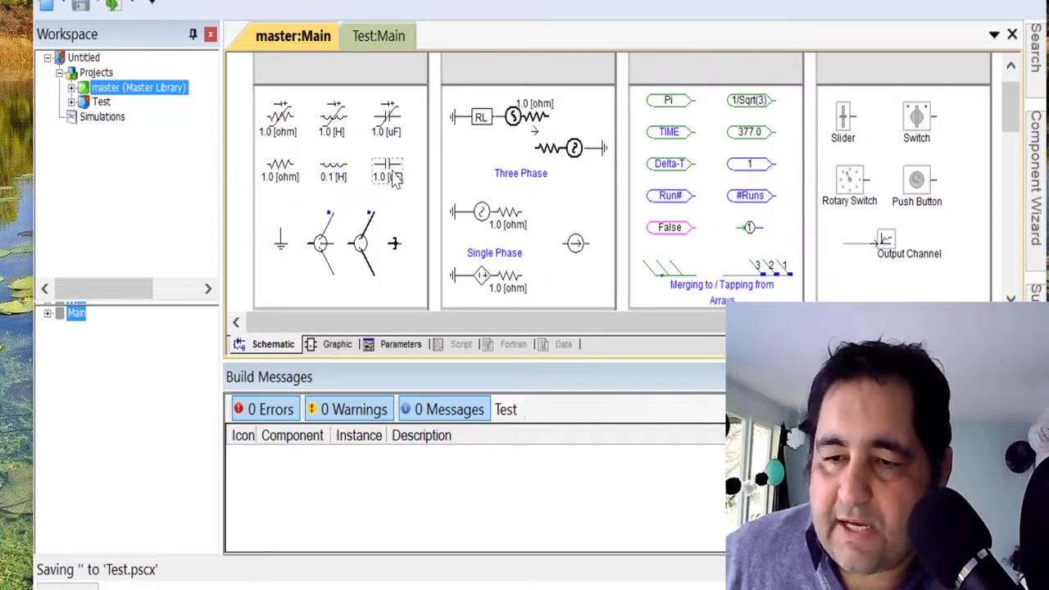
{"action": "left_click", "coordinate": [336, 181]}
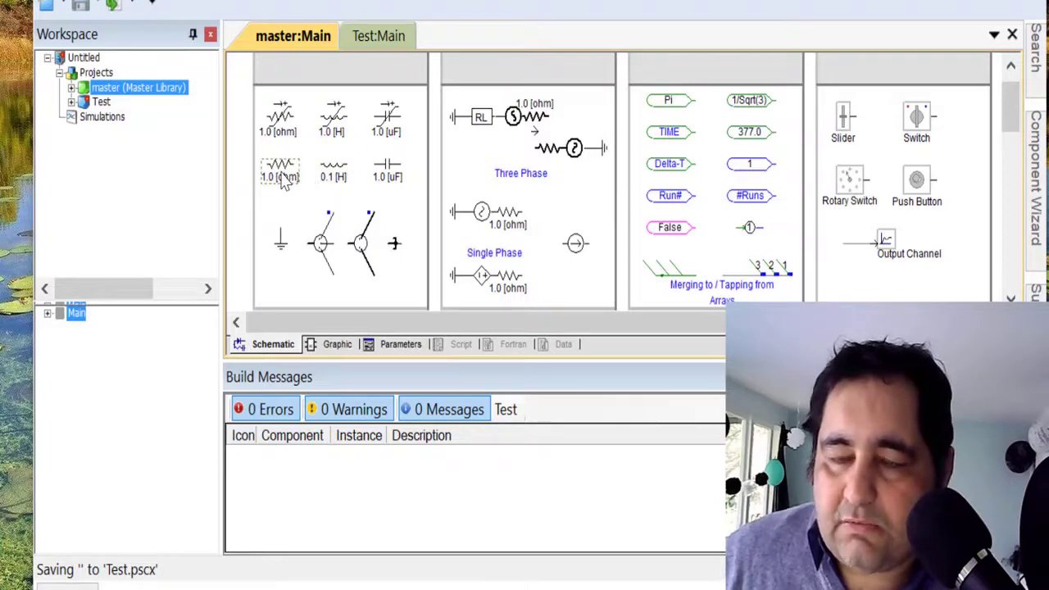
{"action": "right_click", "coordinate": [333, 176]}
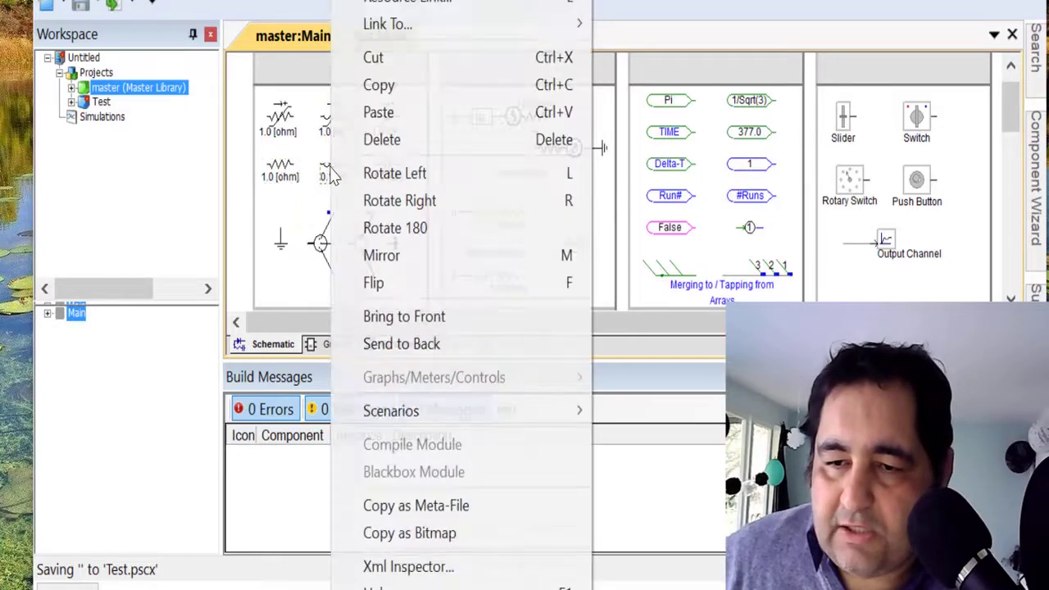
{"action": "left_click", "coordinate": [373, 85]}
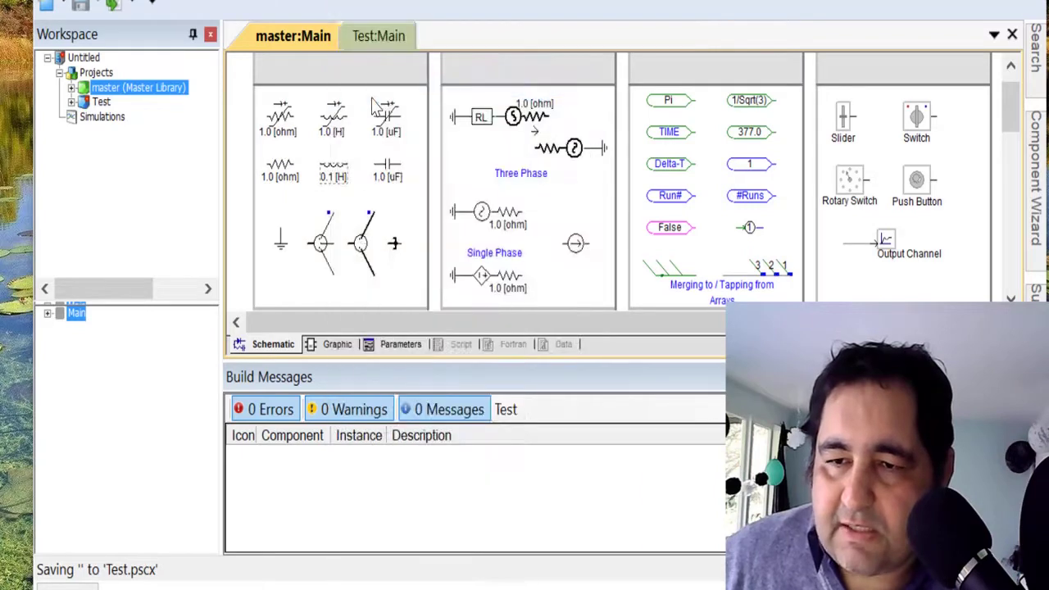
Paste the inductor into Test:Main right of the source and widen its properties dialog
{"action": "left_click", "coordinate": [375, 37]}
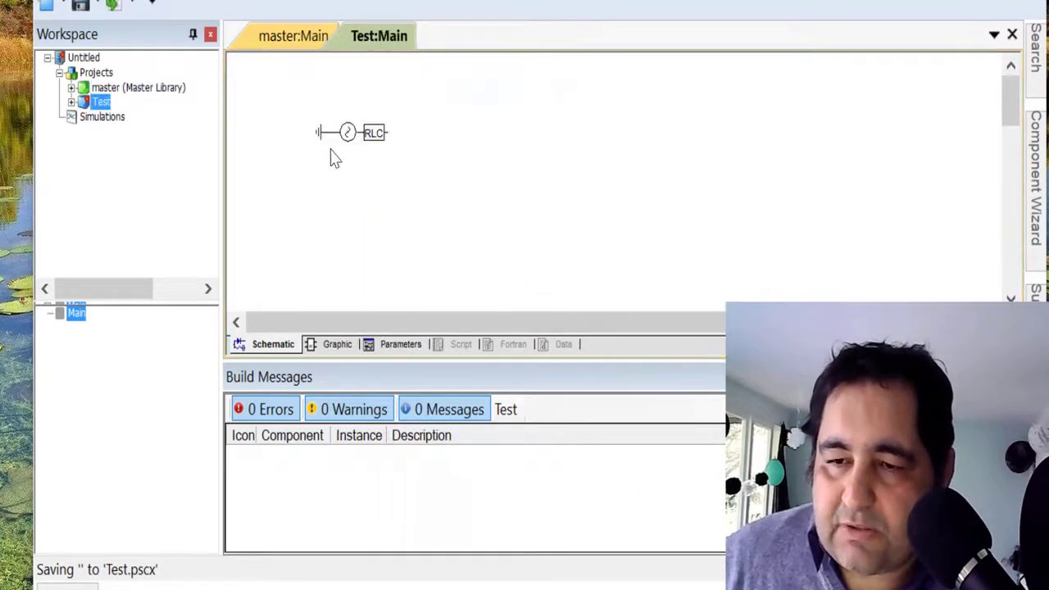
{"action": "right_click", "coordinate": [478, 121]}
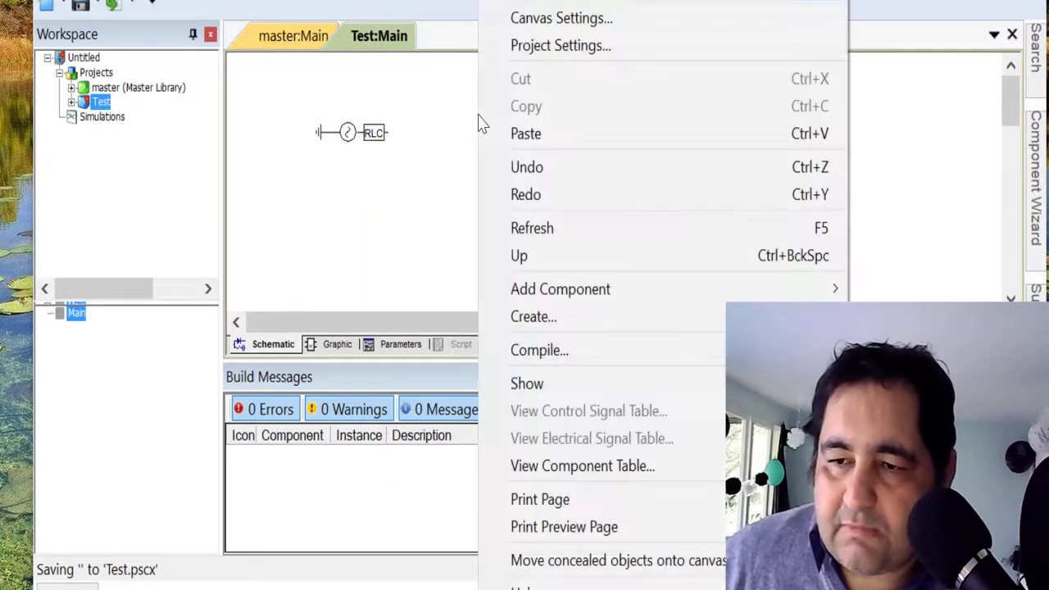
{"action": "left_click", "coordinate": [524, 140]}
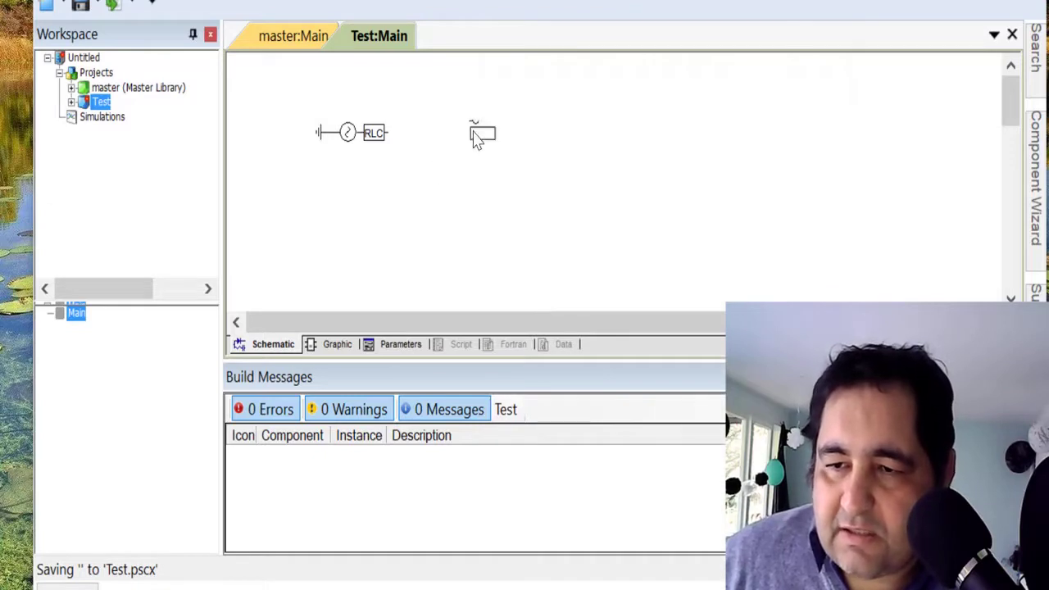
{"action": "left_click", "coordinate": [450, 138]}
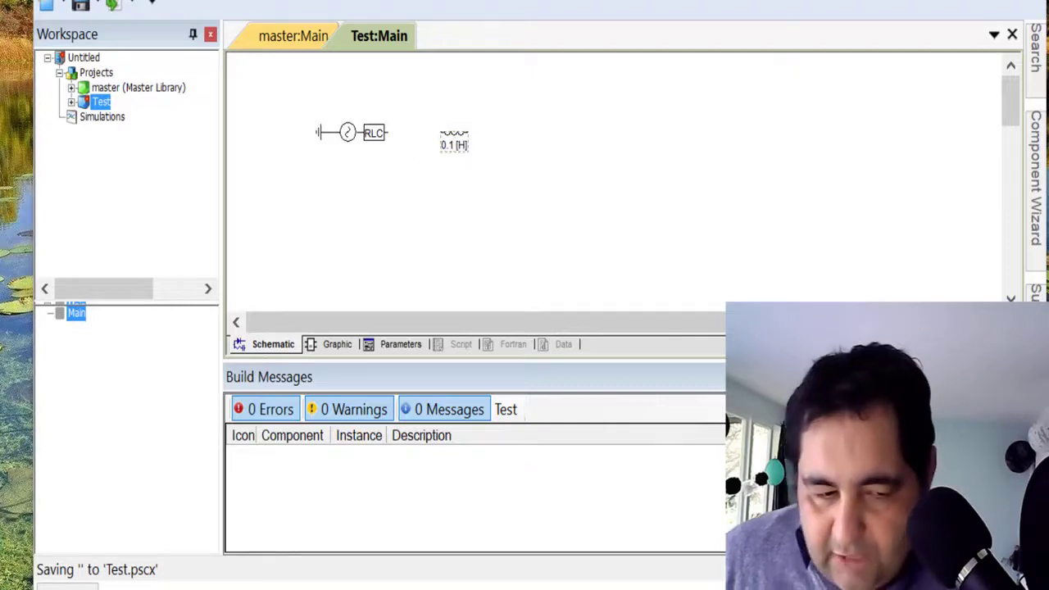
{"action": "left_click_drag", "start_coordinate": [0, 64], "coordinate": [655, 64]}
{"action": "left_click_drag", "start_coordinate": [737, 216], "coordinate": [894, 205]}
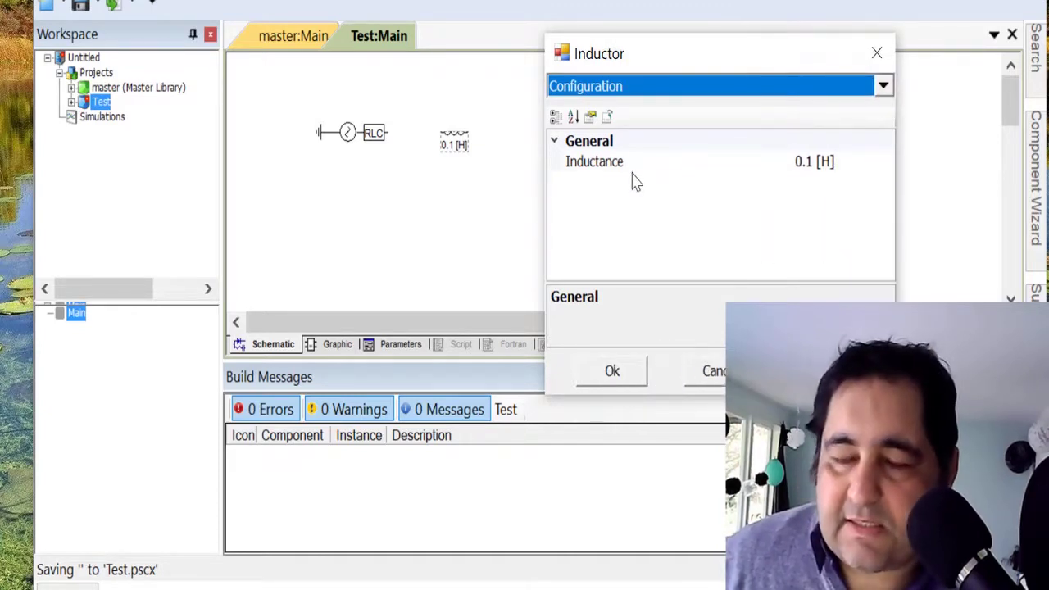
Change the inductor's Inductance field from 0.1 to 0.5 [H] and confirm the dialog
{"action": "left_click", "coordinate": [806, 168]}
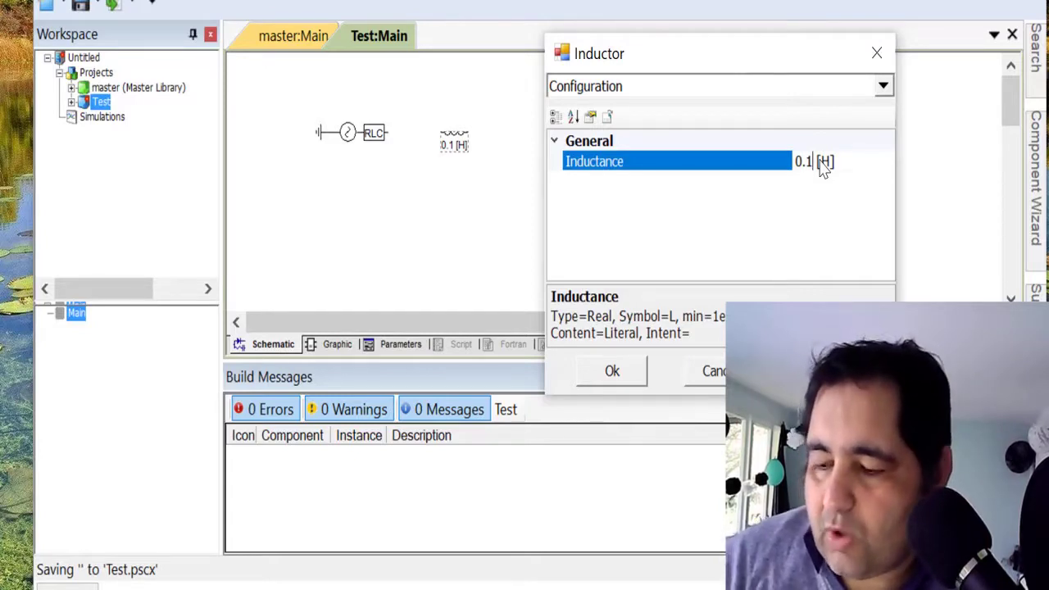
{"action": "key", "text": "BackSpace"}
{"action": "type", "text": "5"}
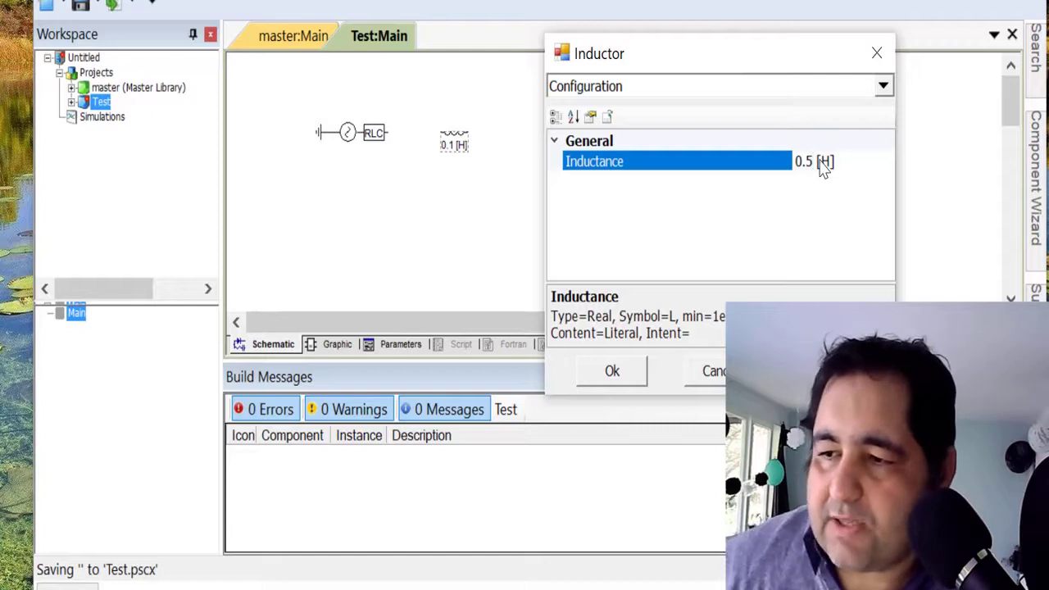
{"action": "left_click", "coordinate": [636, 89]}
{"action": "left_click", "coordinate": [633, 90]}
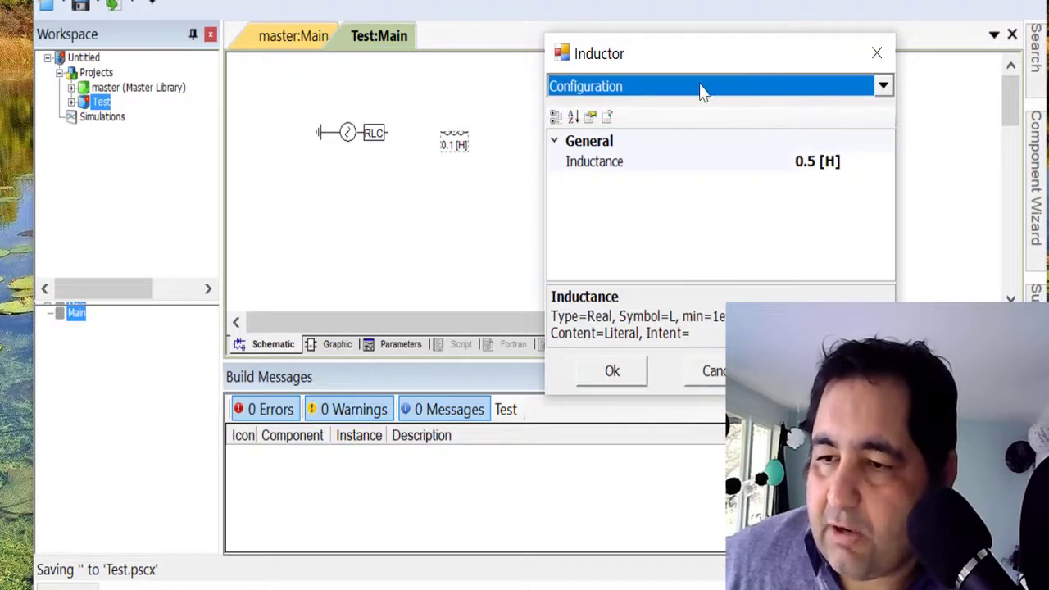
{"action": "left_click", "coordinate": [612, 373]}
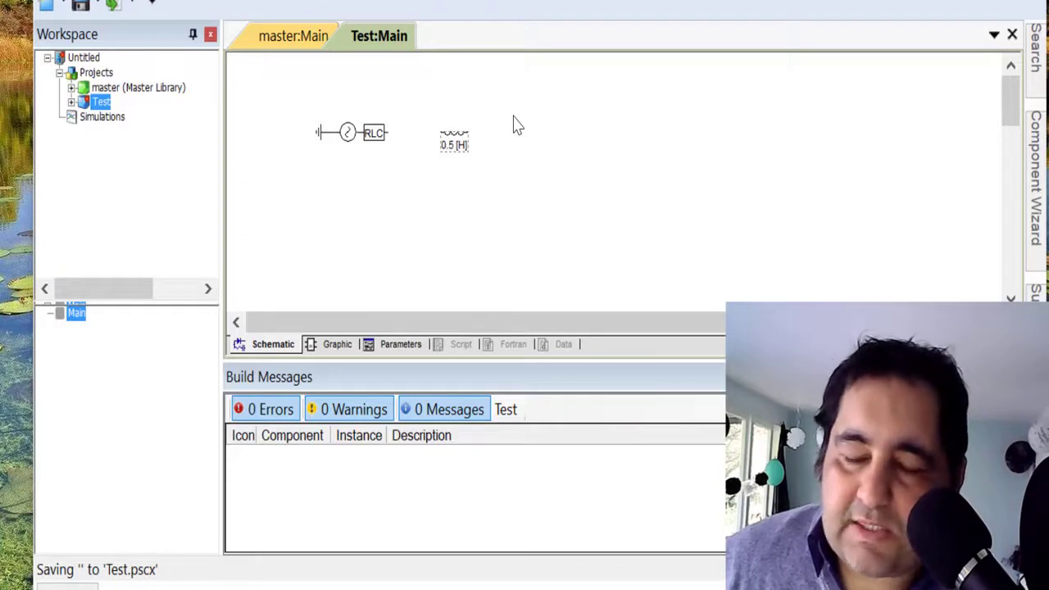
Copy the 1.0 [ohm] resistor from the master library schematic
{"action": "left_click", "coordinate": [279, 42]}
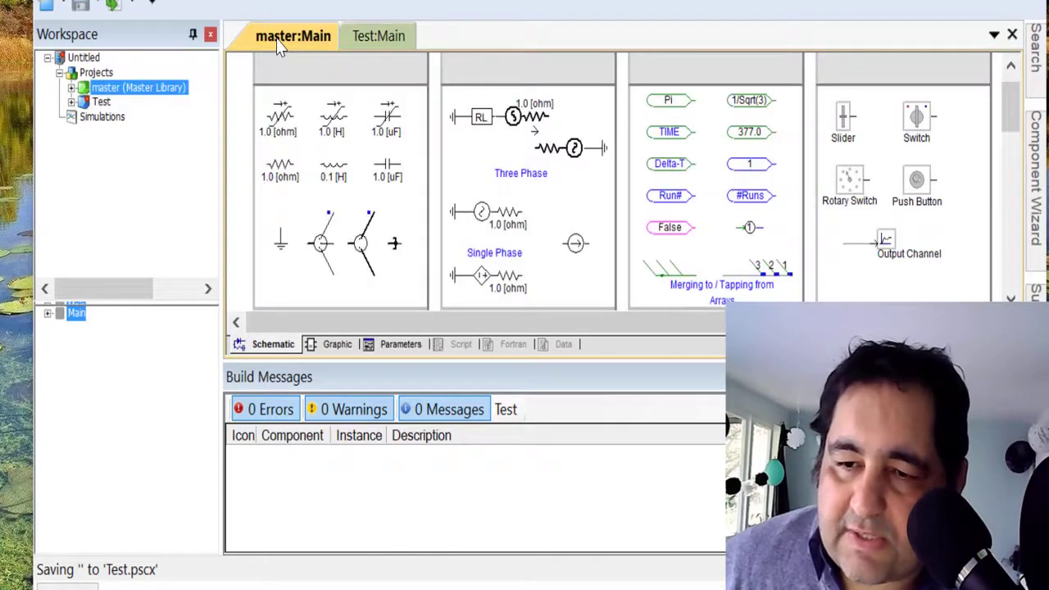
{"action": "left_click", "coordinate": [280, 172]}
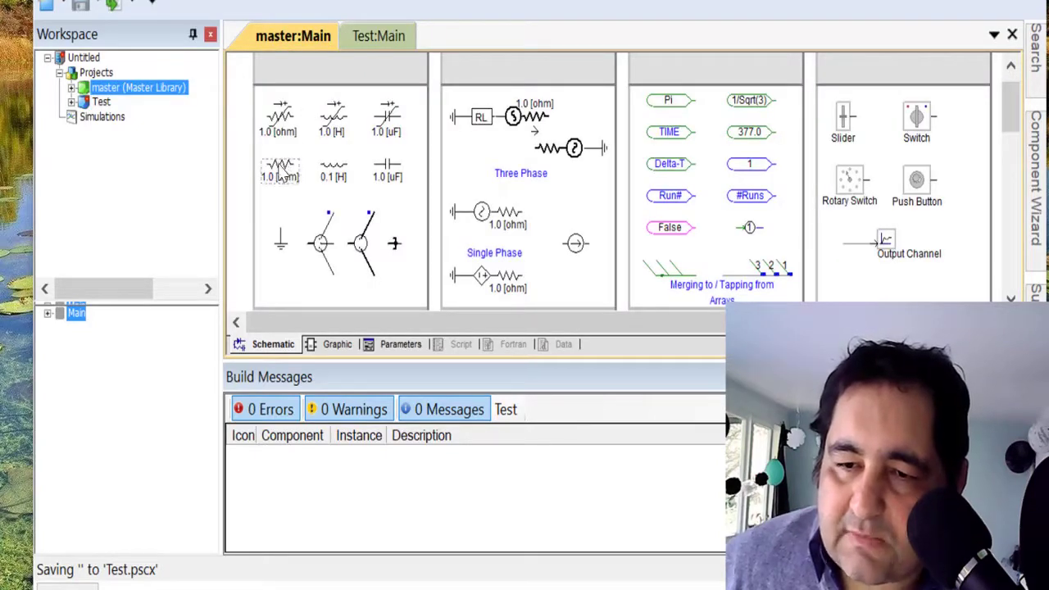
{"action": "right_click", "coordinate": [280, 173]}
{"action": "left_click", "coordinate": [319, 85]}
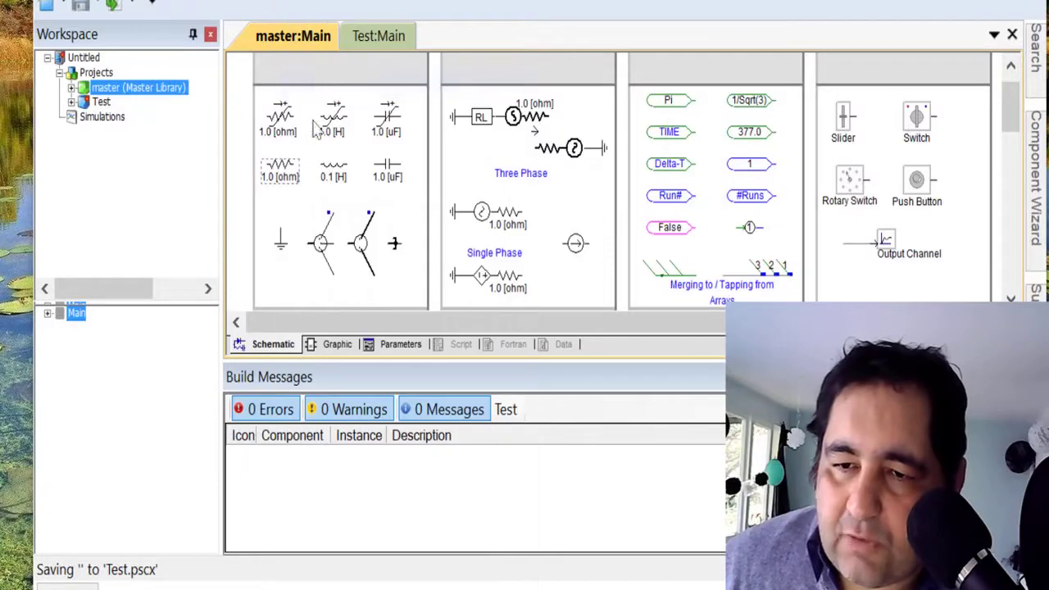
Paste the resistor into Test:Main and position it next to the 0.5 H inductor
{"action": "left_click", "coordinate": [364, 36]}
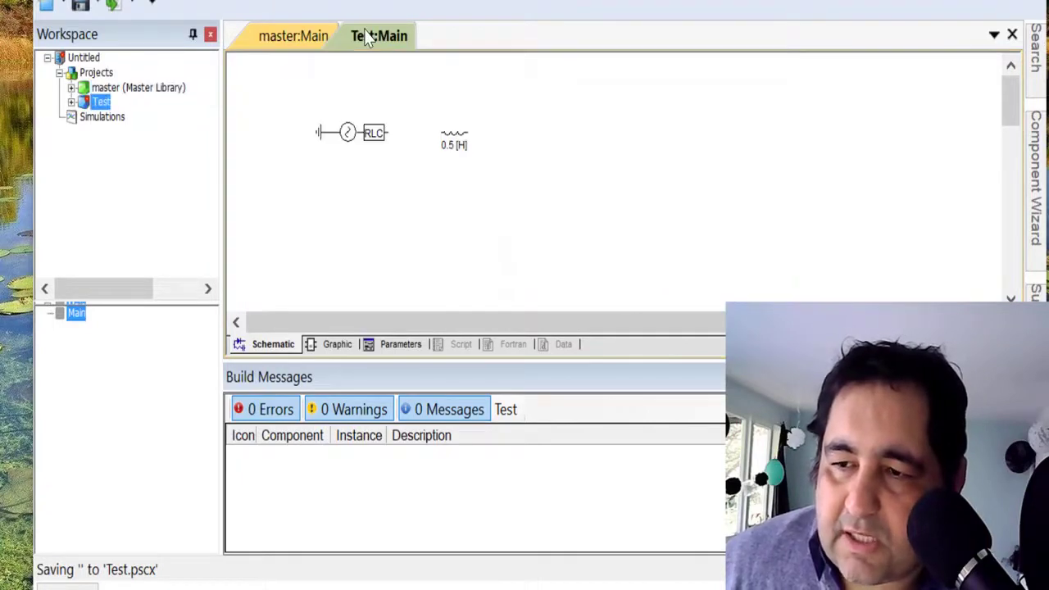
{"action": "right_click", "coordinate": [581, 140]}
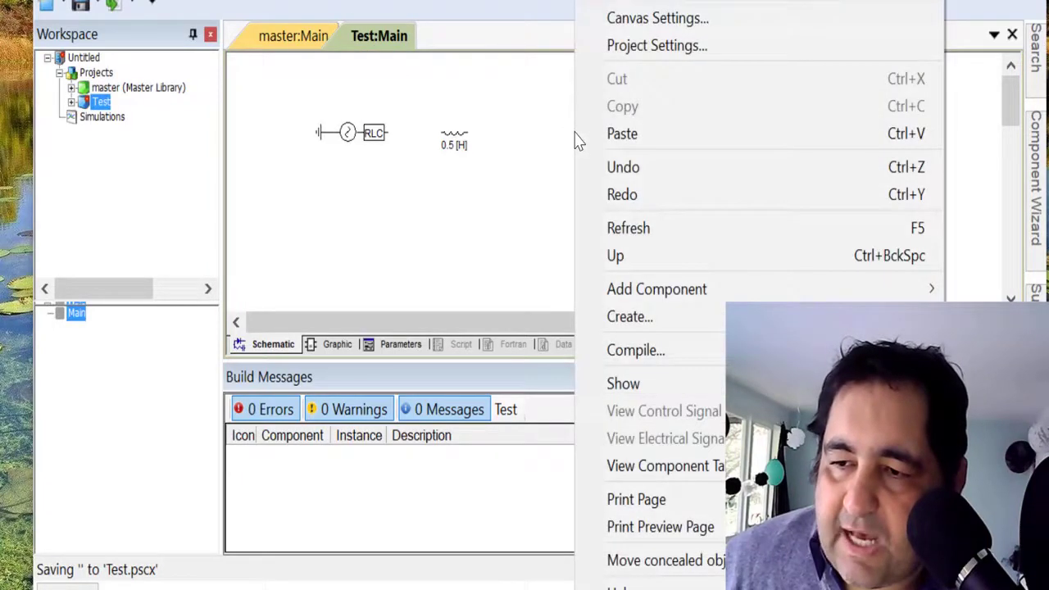
{"action": "left_click", "coordinate": [606, 136]}
{"action": "left_click_drag", "start_coordinate": [583, 146], "coordinate": [556, 146]}
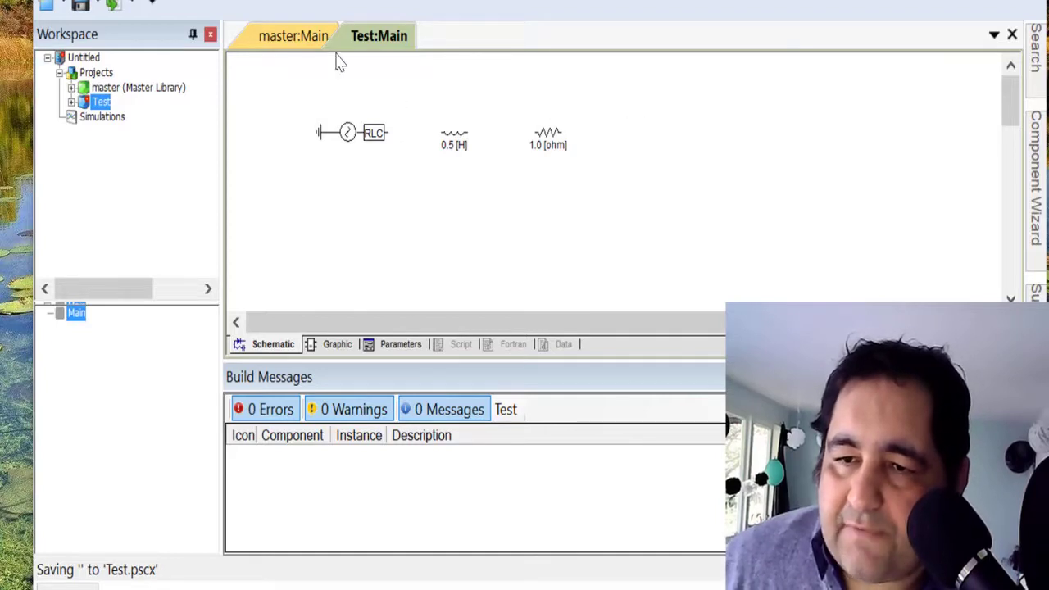
{"action": "left_click", "coordinate": [295, 42]}
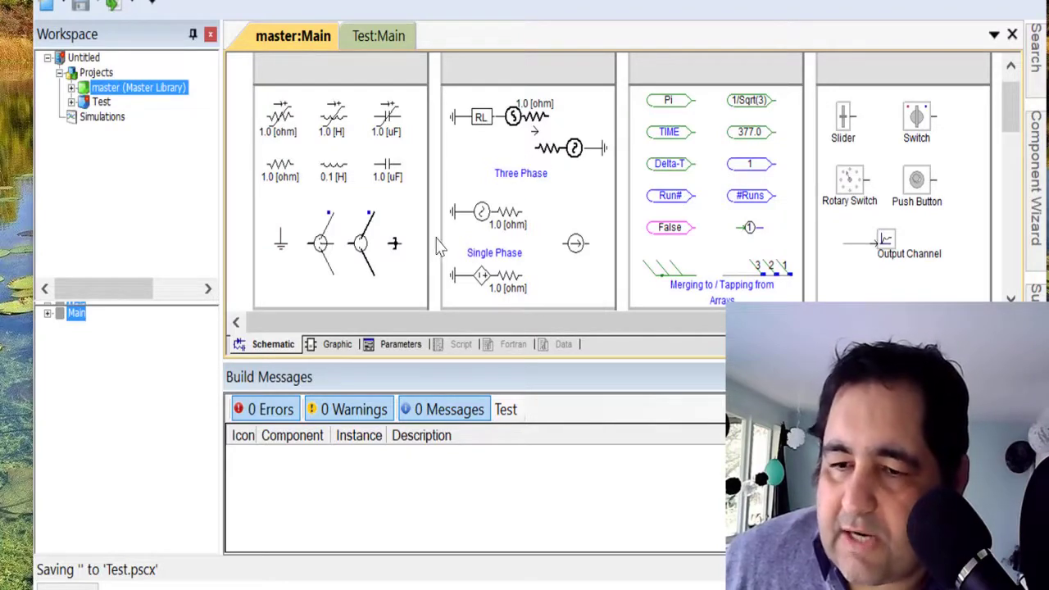
Copy the ground symbol from master:Main and paste it into the Test schematic
{"action": "right_click", "coordinate": [282, 253]}
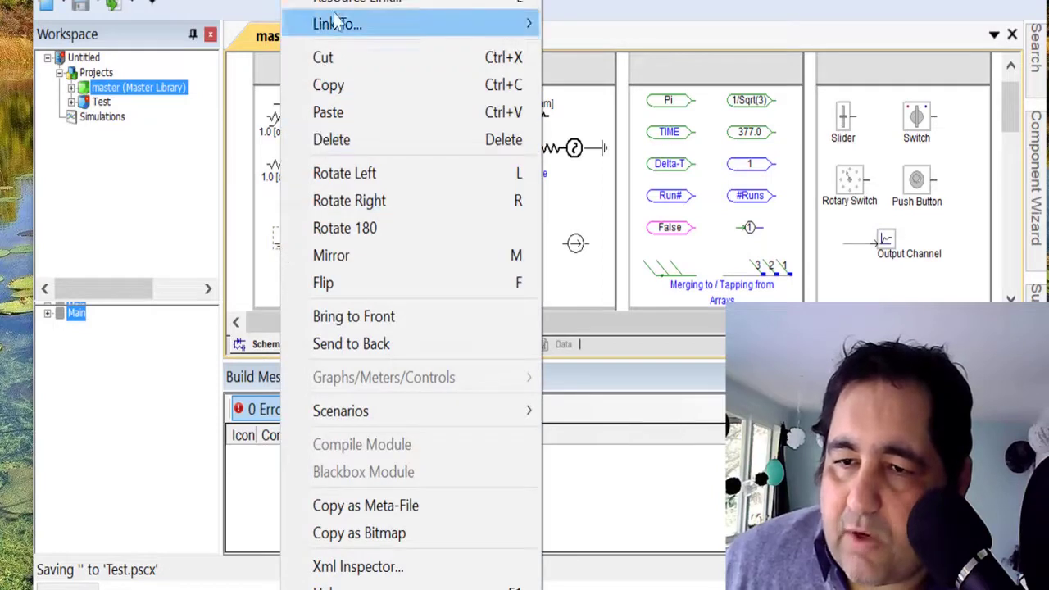
{"action": "left_click", "coordinate": [347, 87]}
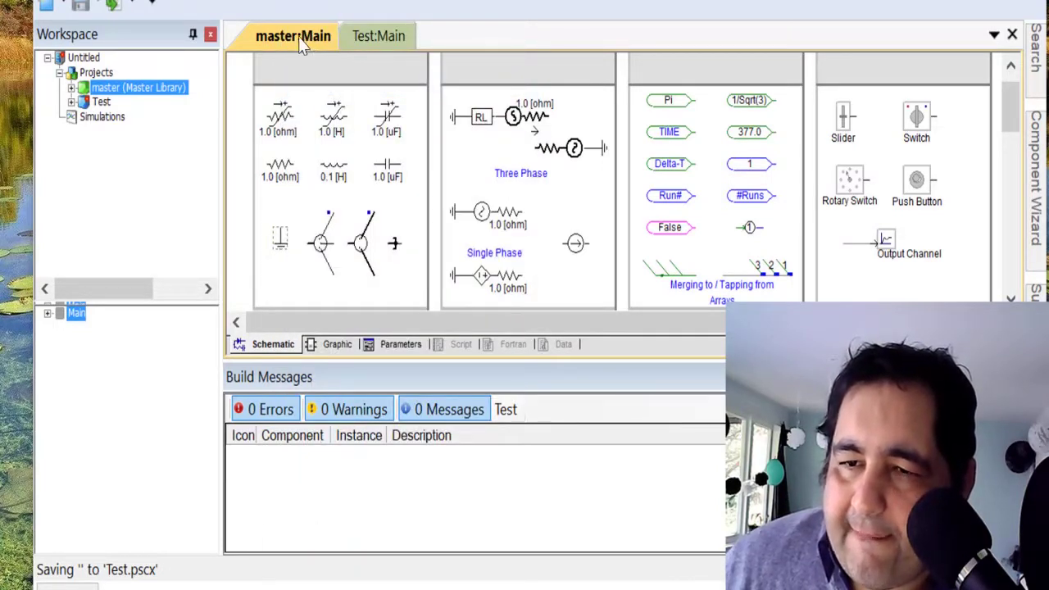
{"action": "left_click", "coordinate": [369, 36]}
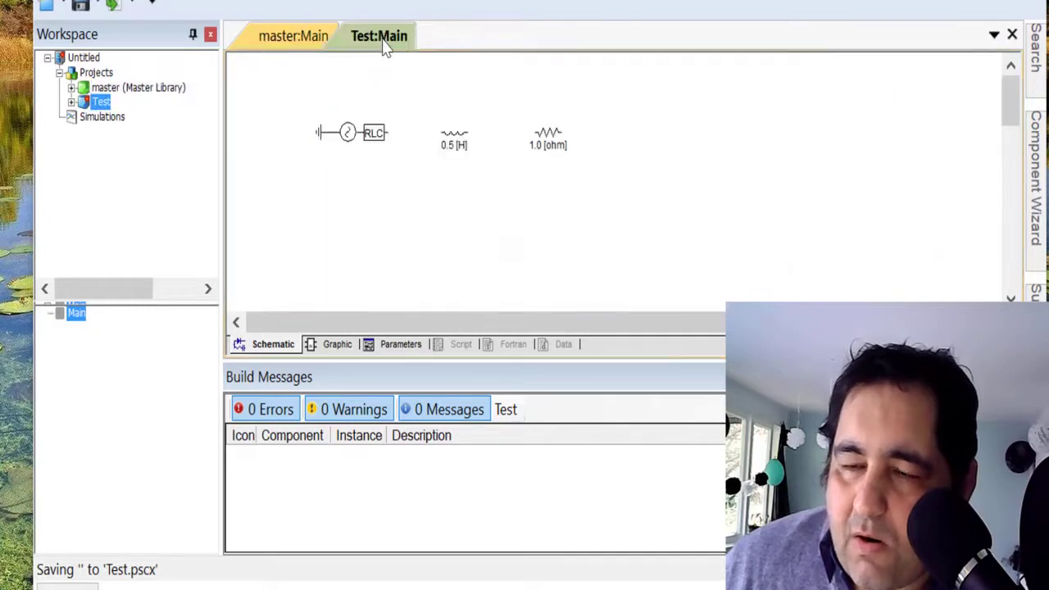
{"action": "right_click", "coordinate": [658, 138]}
{"action": "left_click", "coordinate": [703, 137]}
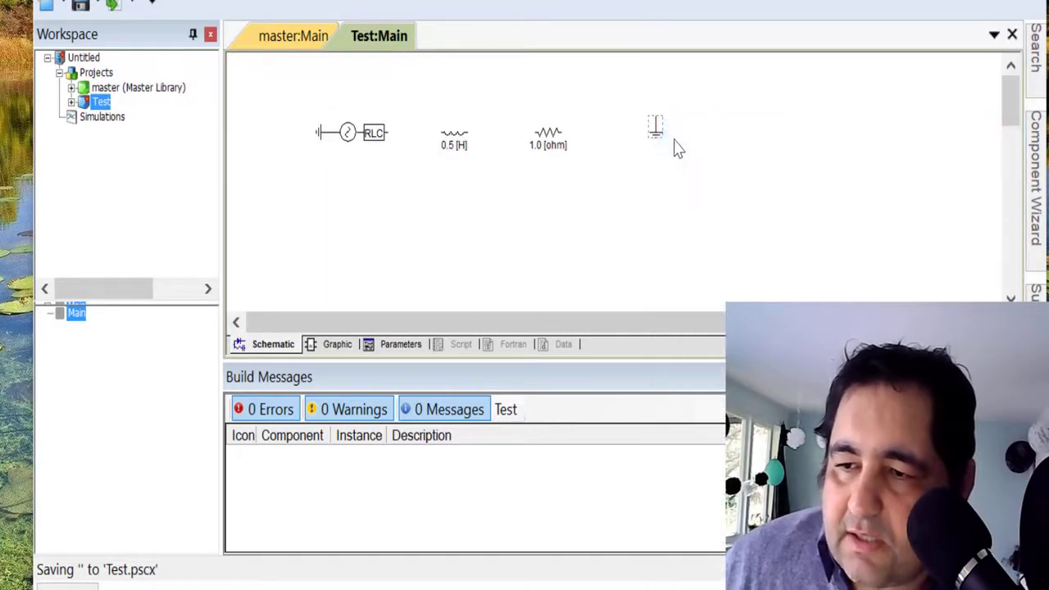
Place the ground right of the 1.0 ohm resistor and rotate it horizontal
{"action": "left_click", "coordinate": [643, 150]}
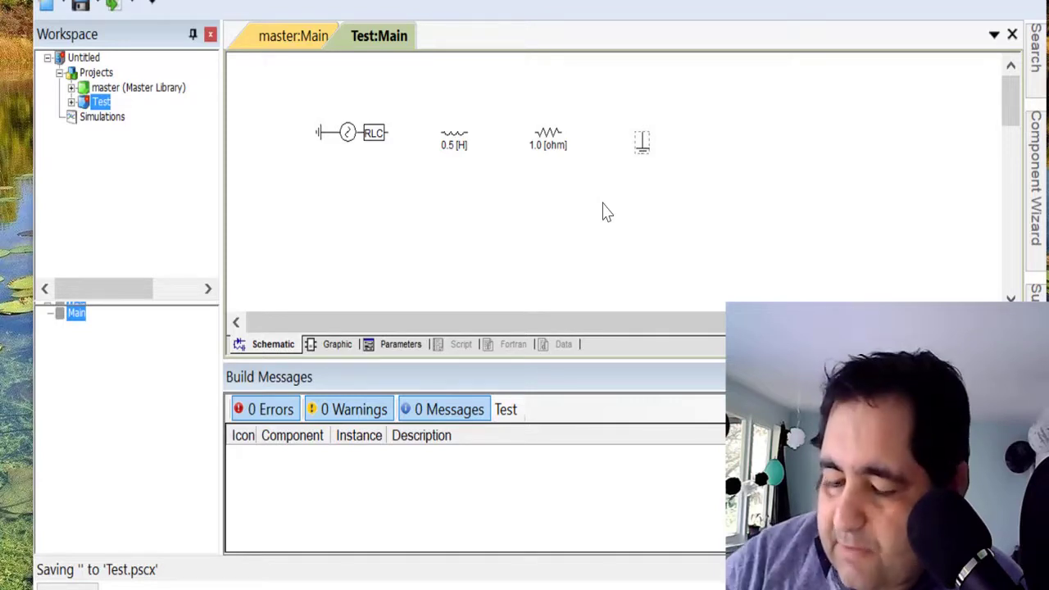
{"action": "key", "text": "ctrl+r"}
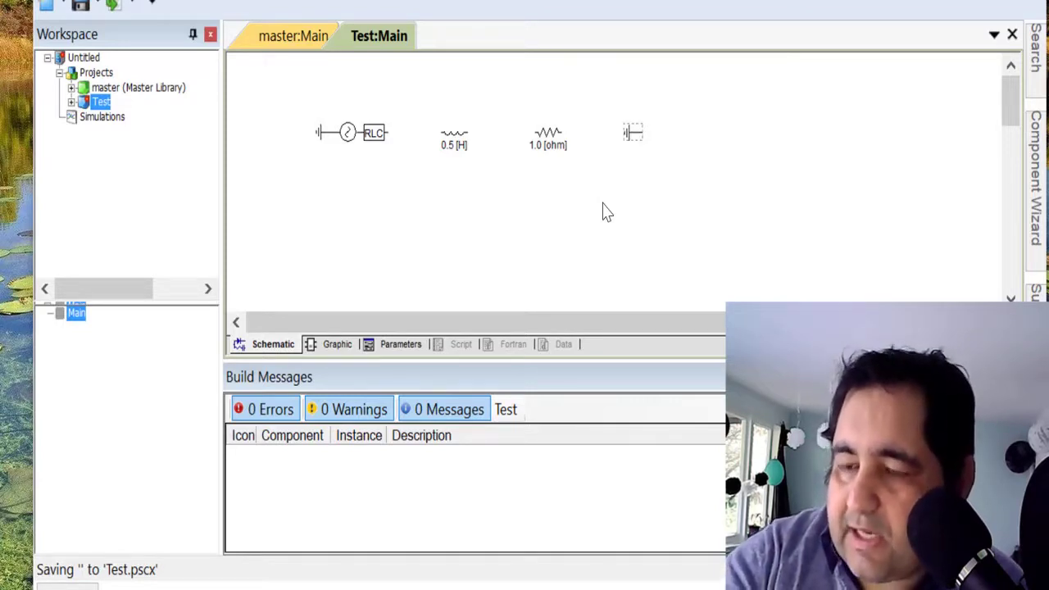
{"action": "key", "text": "ctrl+r"}
{"action": "key", "text": "ctrl+r"}
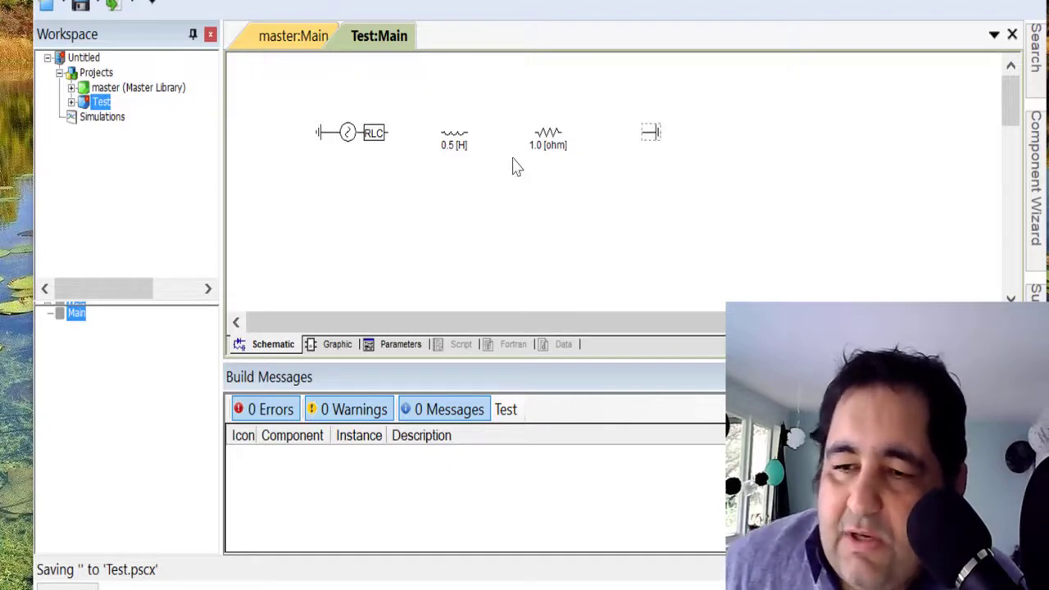
{"action": "key", "text": "ctrl+r"}
{"action": "key", "text": "ctrl+r"}
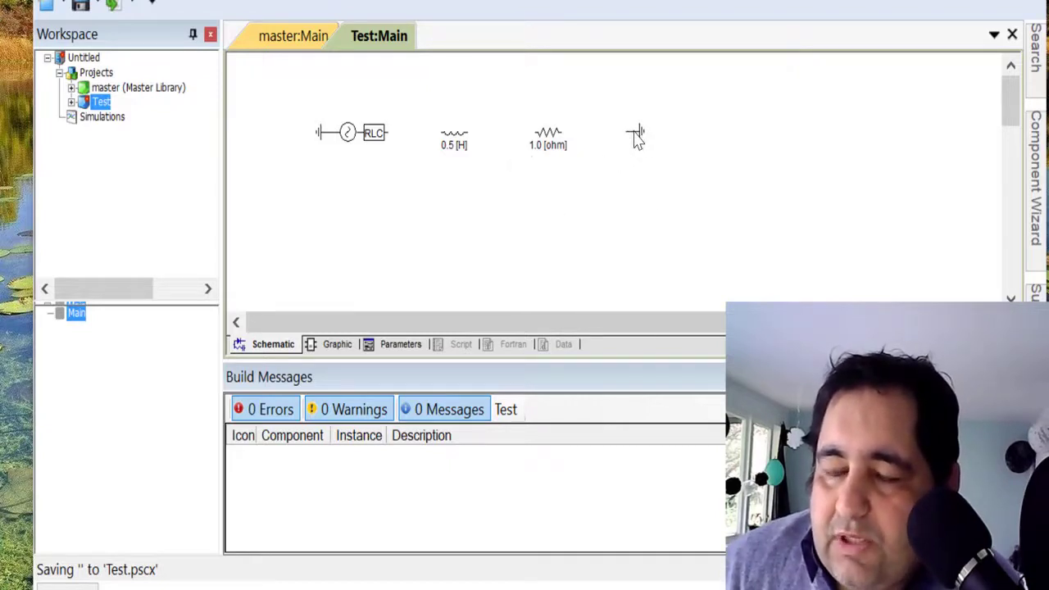
{"action": "left_click", "coordinate": [645, 197]}
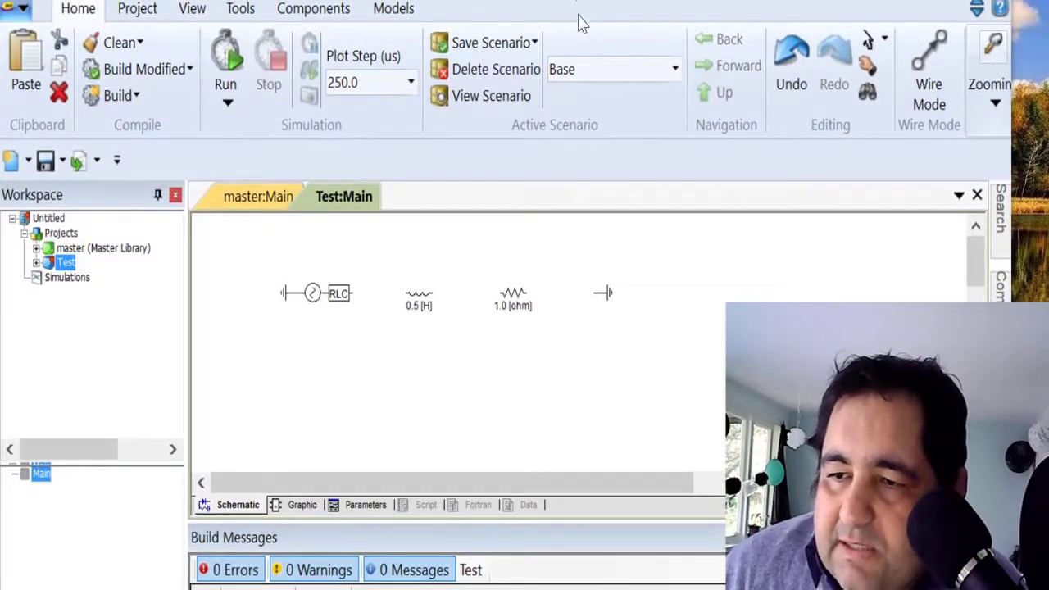
Enable Wire Mode and draw a wire from the source's RLC terminal to the inductor's left terminal
{"action": "left_click", "coordinate": [928, 69]}
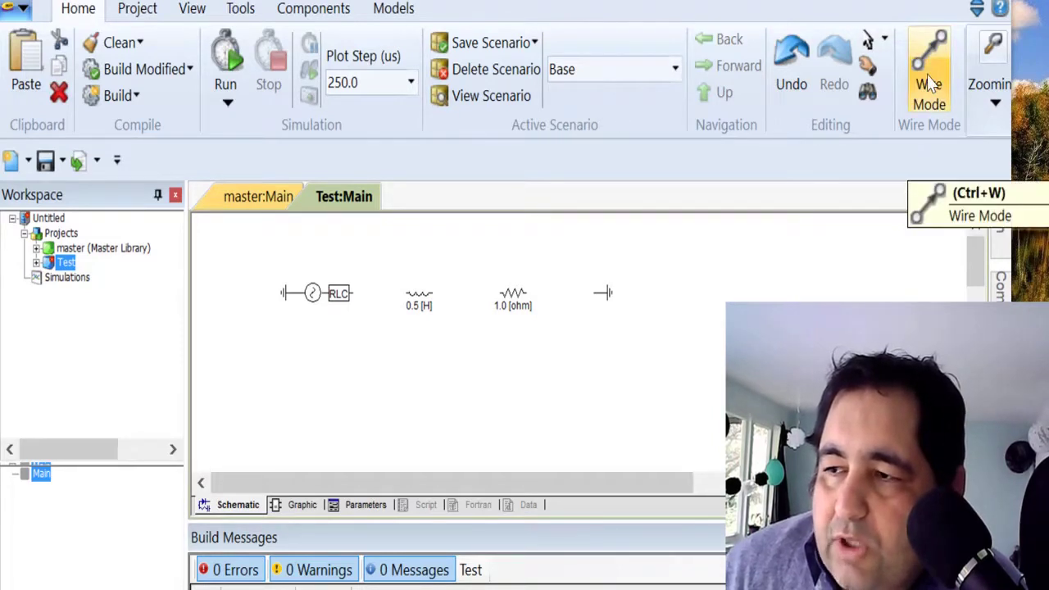
{"action": "left_click", "coordinate": [927, 75]}
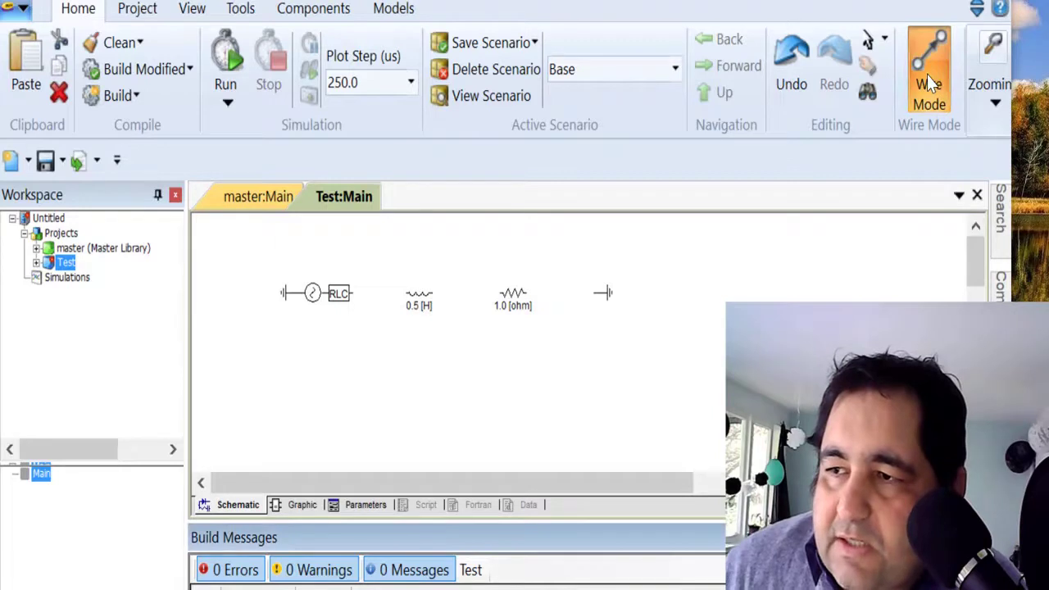
{"action": "left_click", "coordinate": [351, 297]}
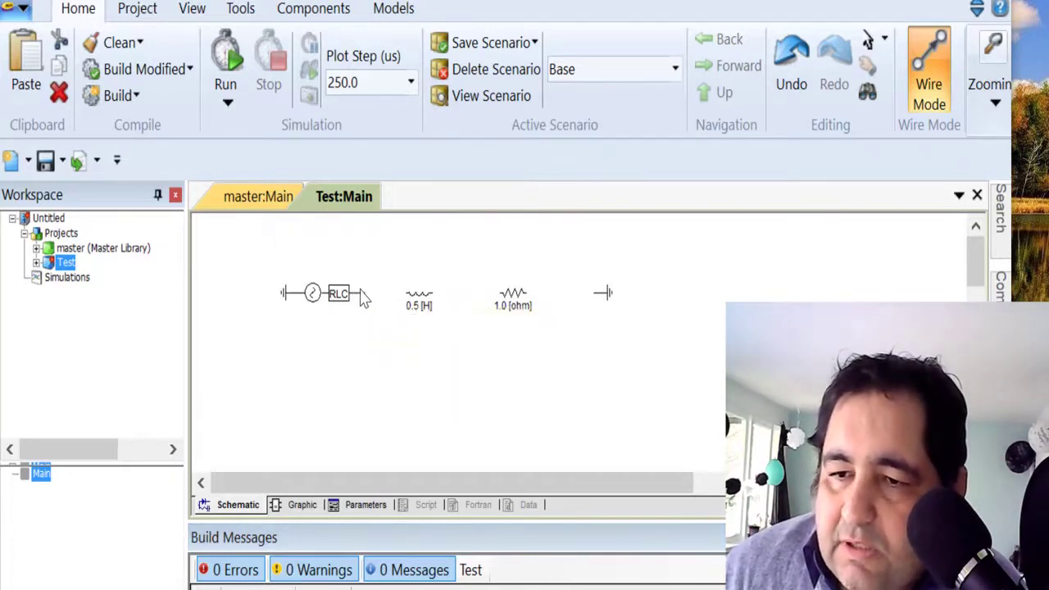
{"action": "left_click", "coordinate": [406, 293]}
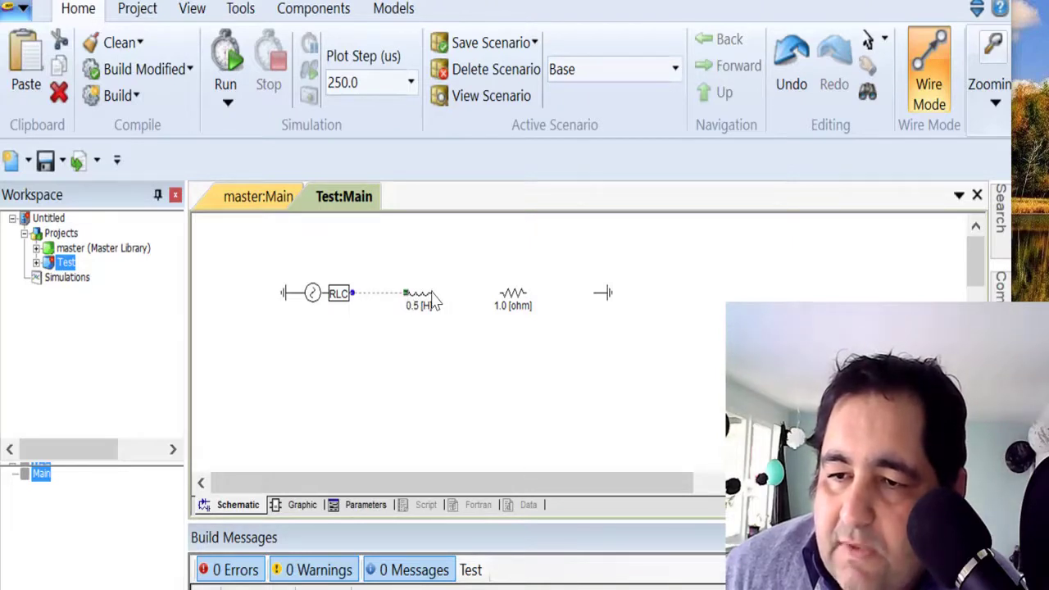
Draw wires from the inductor's right terminal to the resistor and from the resistor to ground, then exit Wire Mode
{"action": "left_click", "coordinate": [433, 296]}
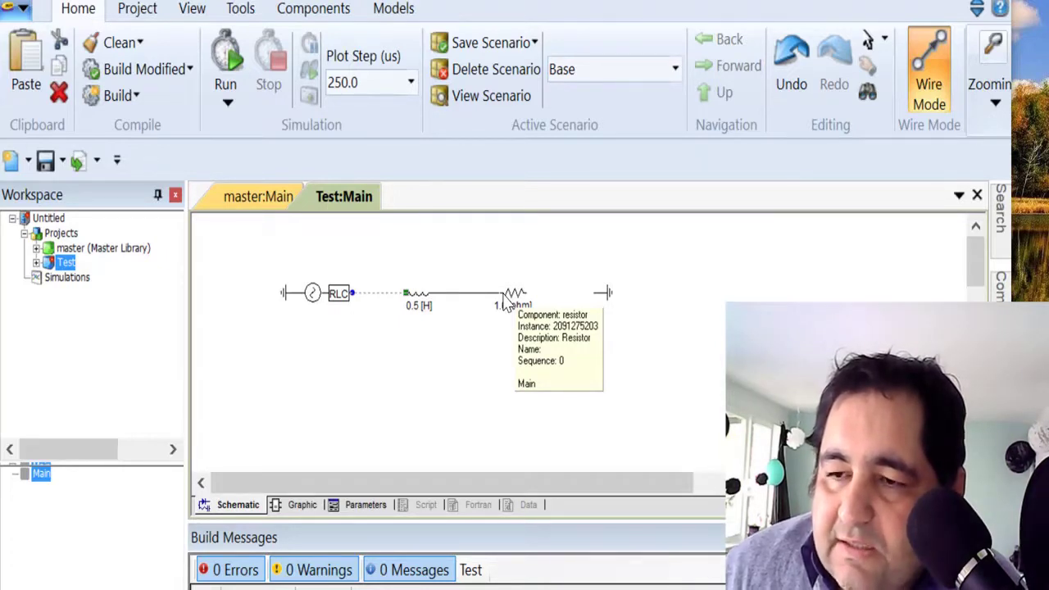
{"action": "left_click", "coordinate": [502, 294]}
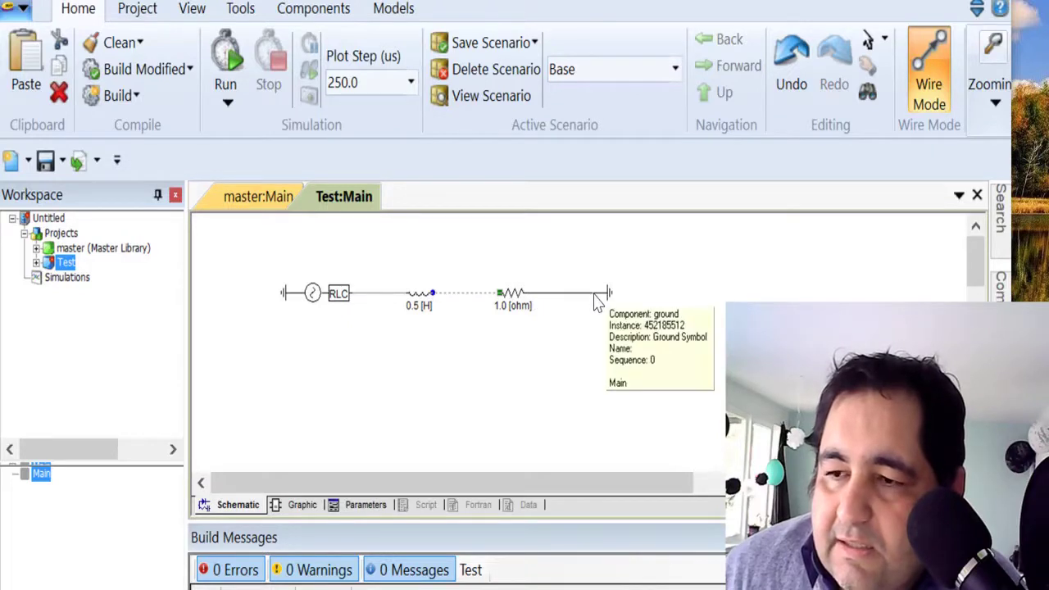
{"action": "left_click", "coordinate": [593, 294]}
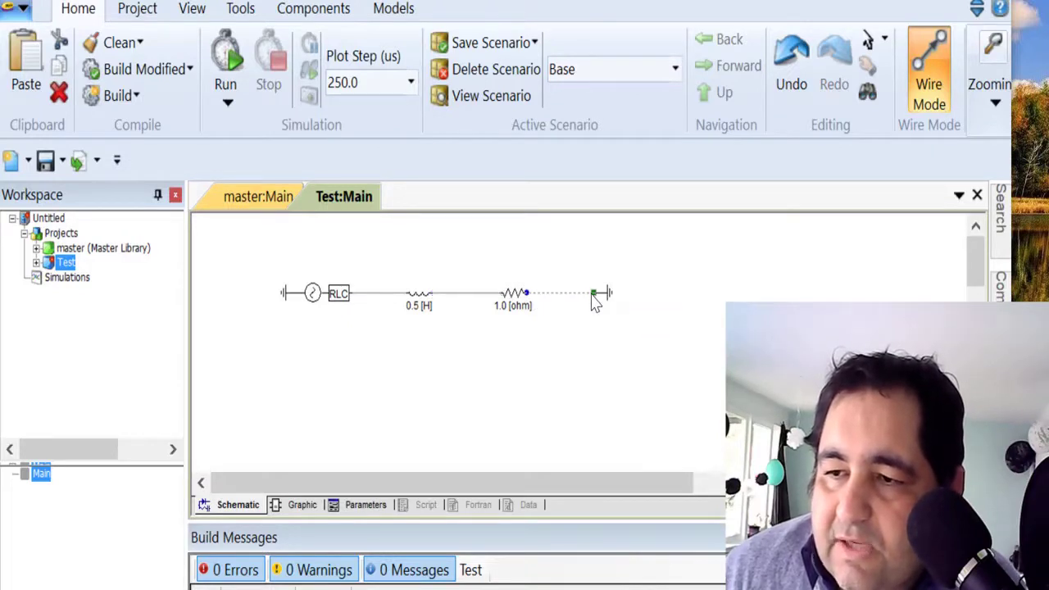
{"action": "left_click", "coordinate": [924, 85]}
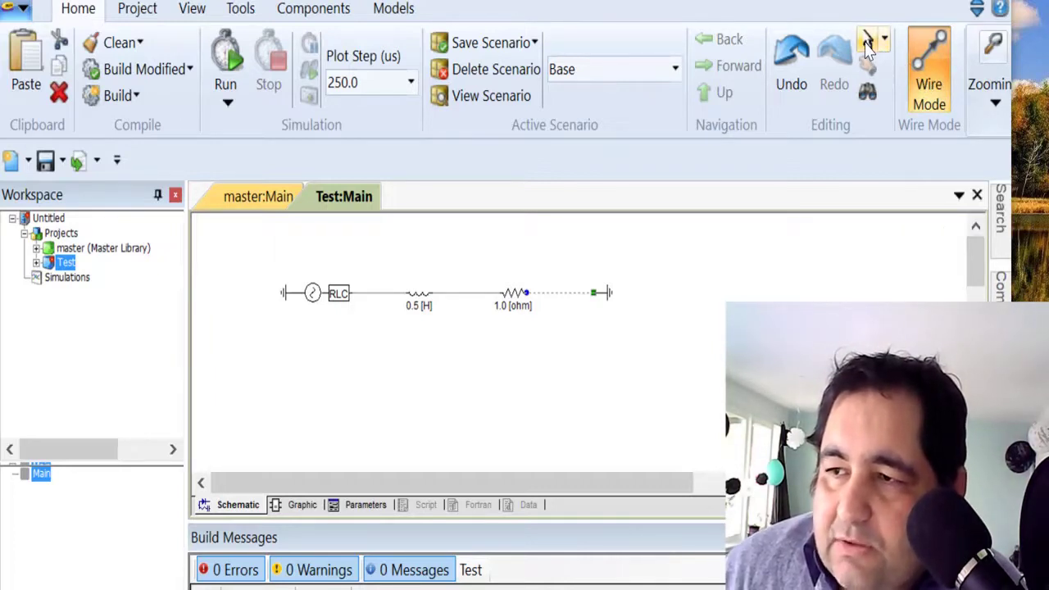
{"action": "left_click", "coordinate": [869, 43]}
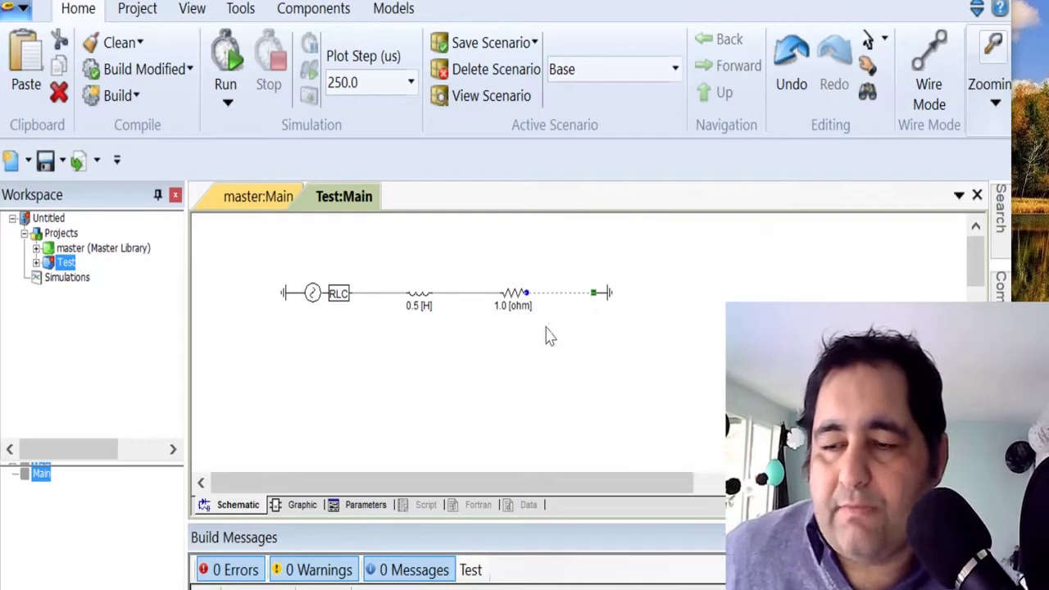
Deselect the last wire and run the Test simulation
{"action": "left_click", "coordinate": [533, 349]}
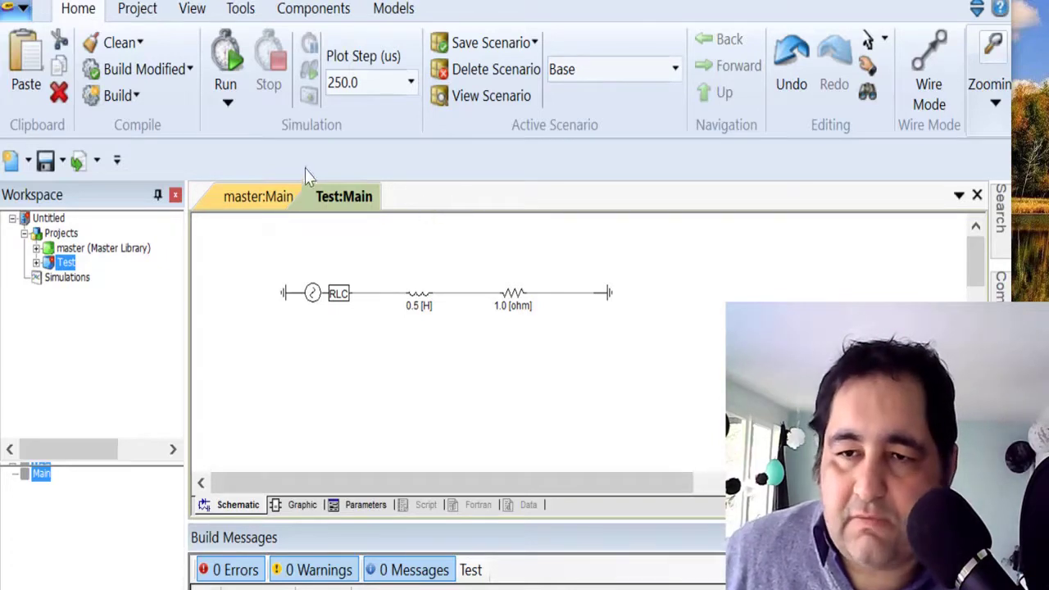
{"action": "left_click", "coordinate": [226, 66]}
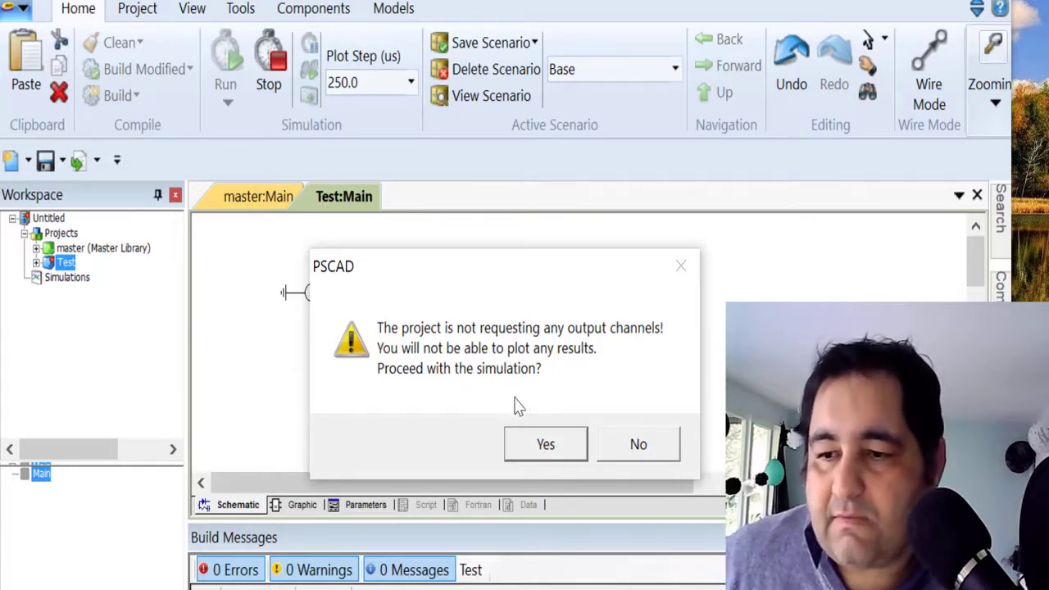
Accept running without output channels so Test builds with 0 errors and 0 warnings
{"action": "left_click", "coordinate": [543, 445]}
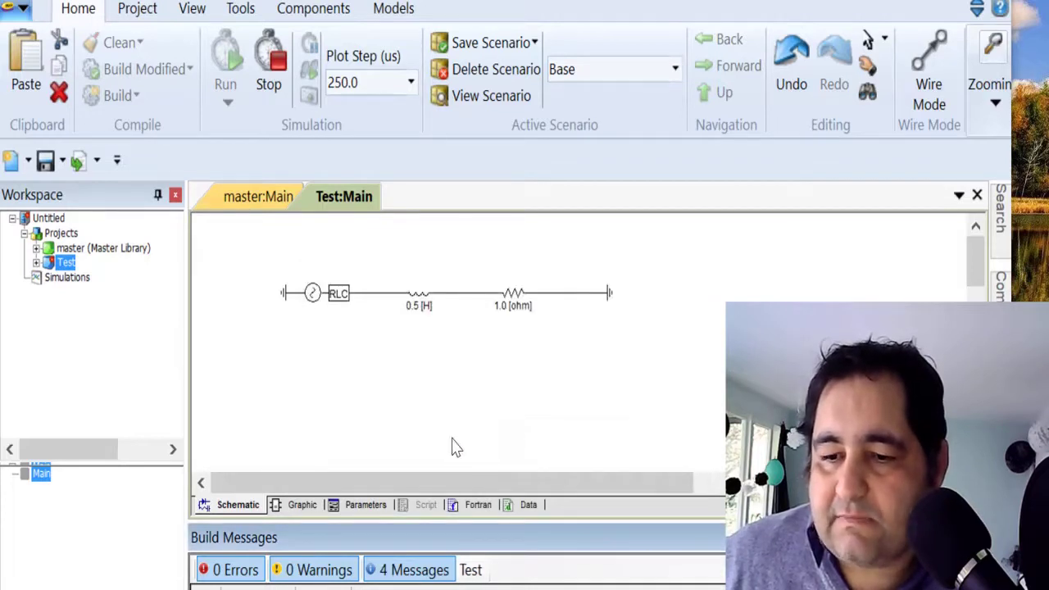